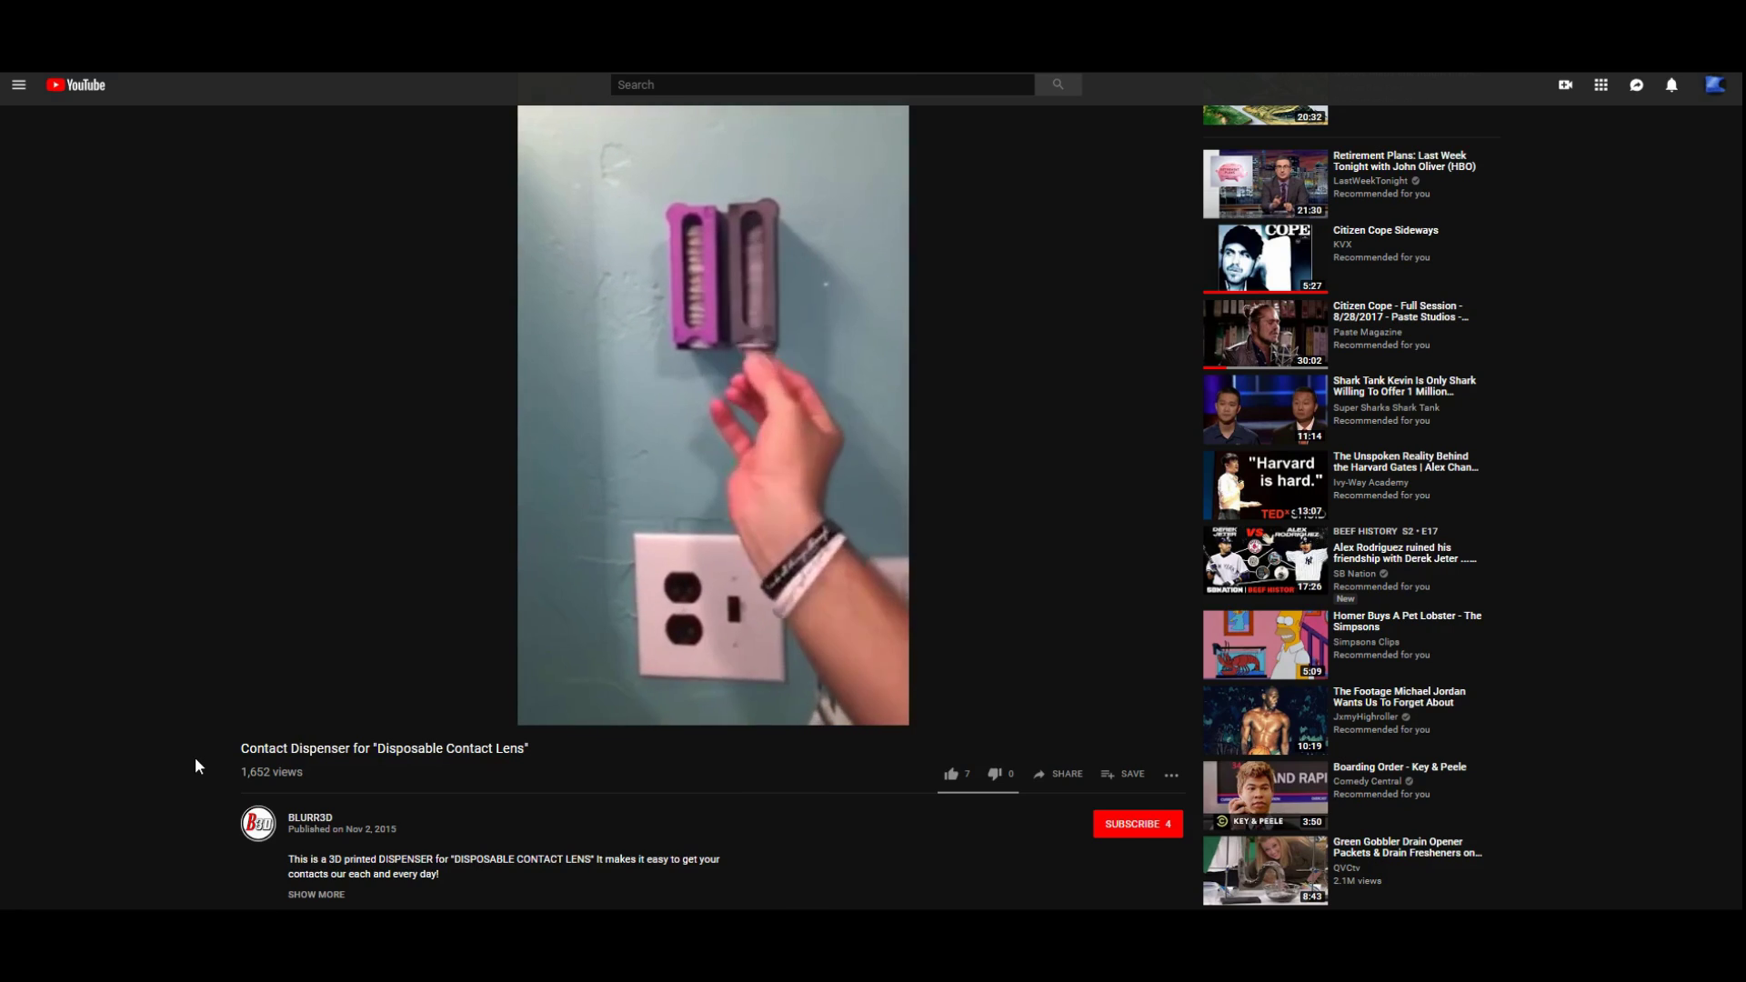
# - Expand the first comment's two replies and zoom the page in to read the $25 dispenser note
pyautogui.scroll(-7, 194, 758)
pyautogui.scroll(-1, 195, 757)
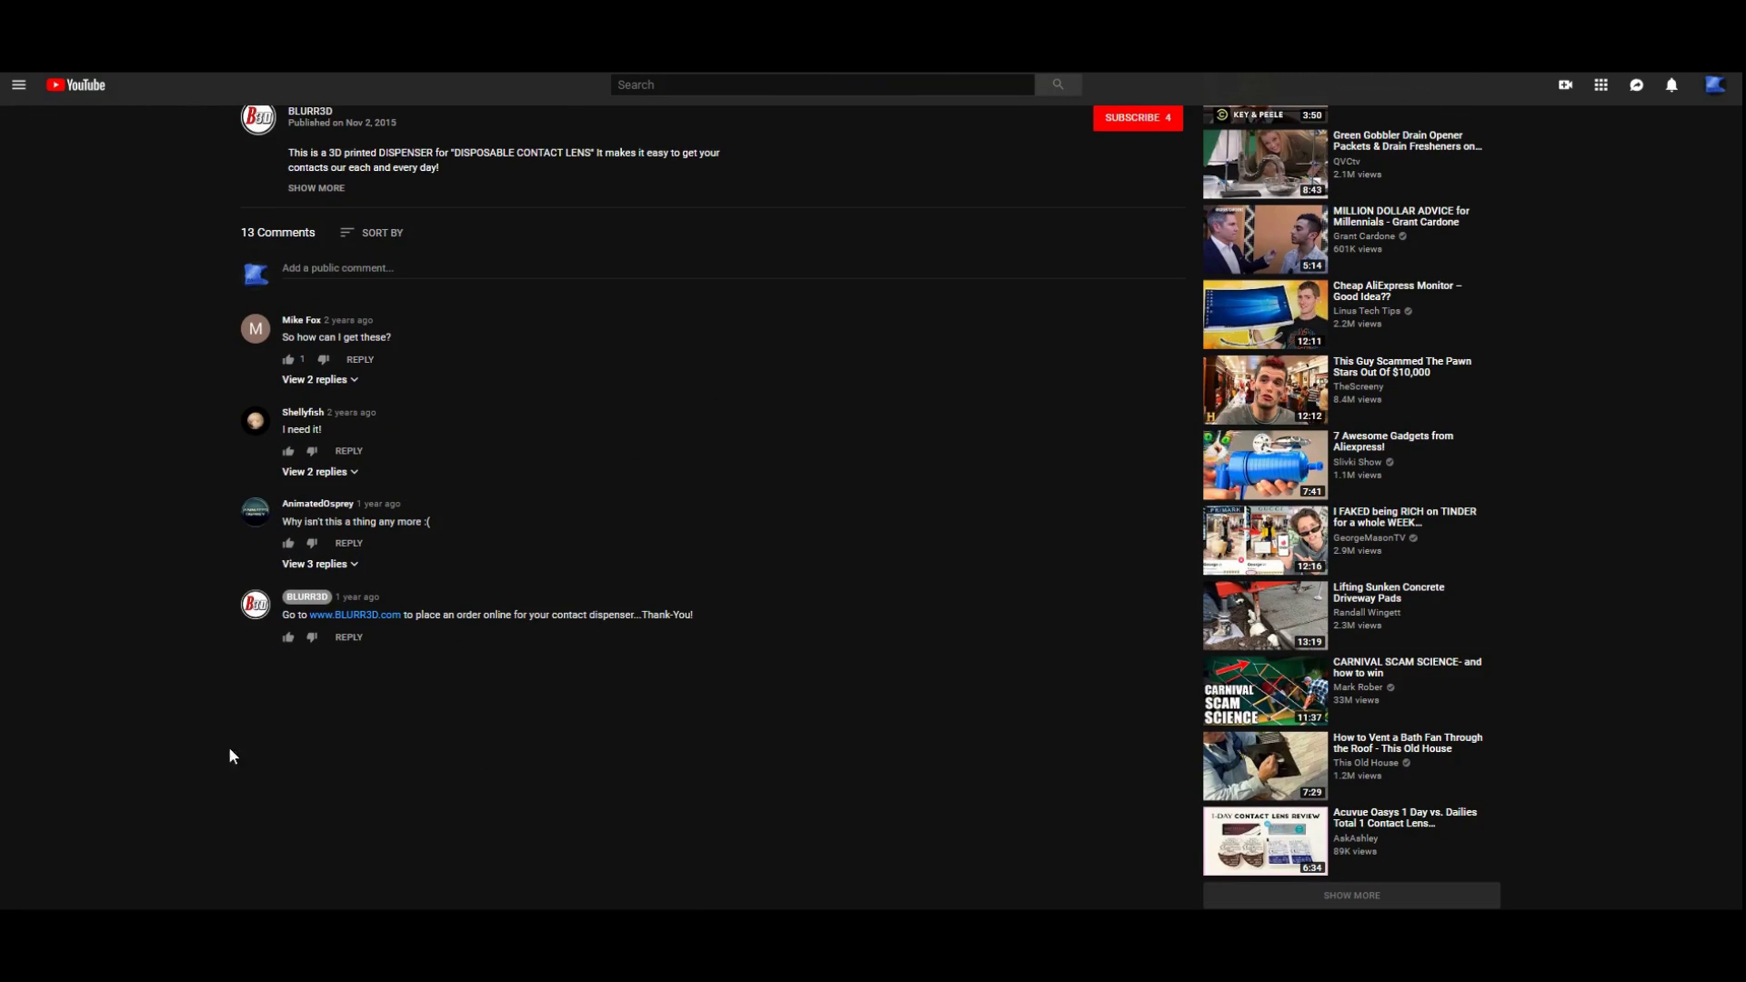
pyautogui.click(306, 380)
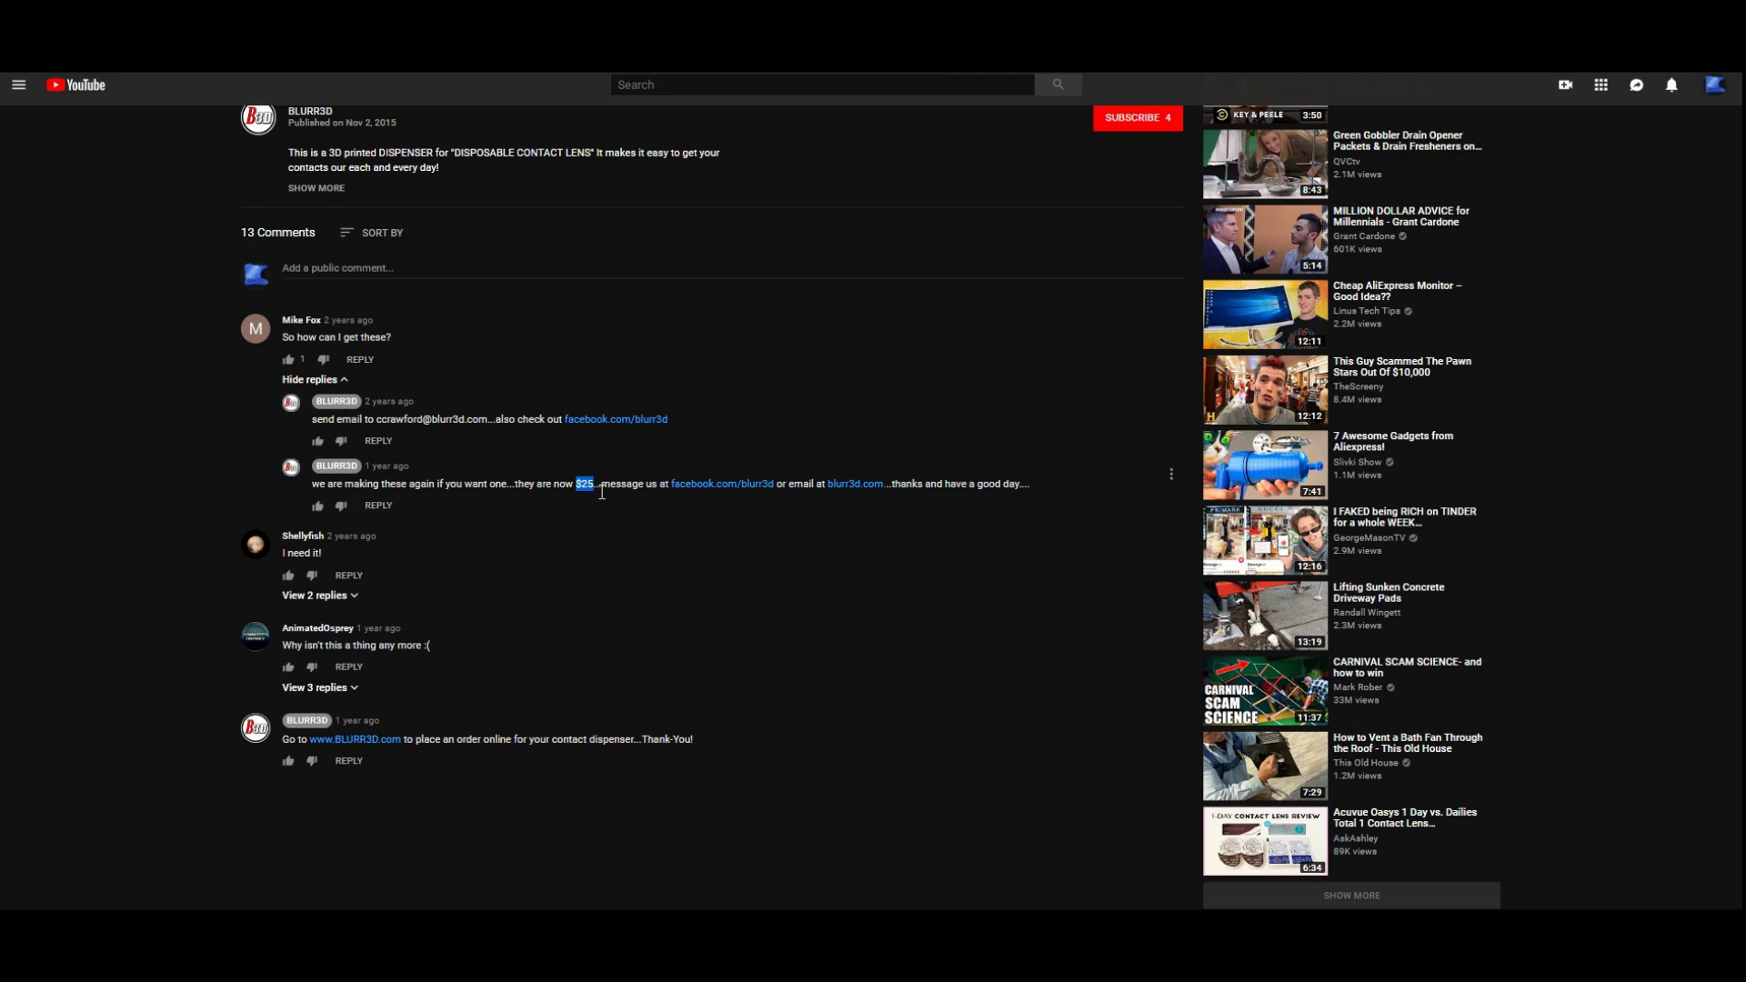
pyautogui.scroll(-1, 591, 498)
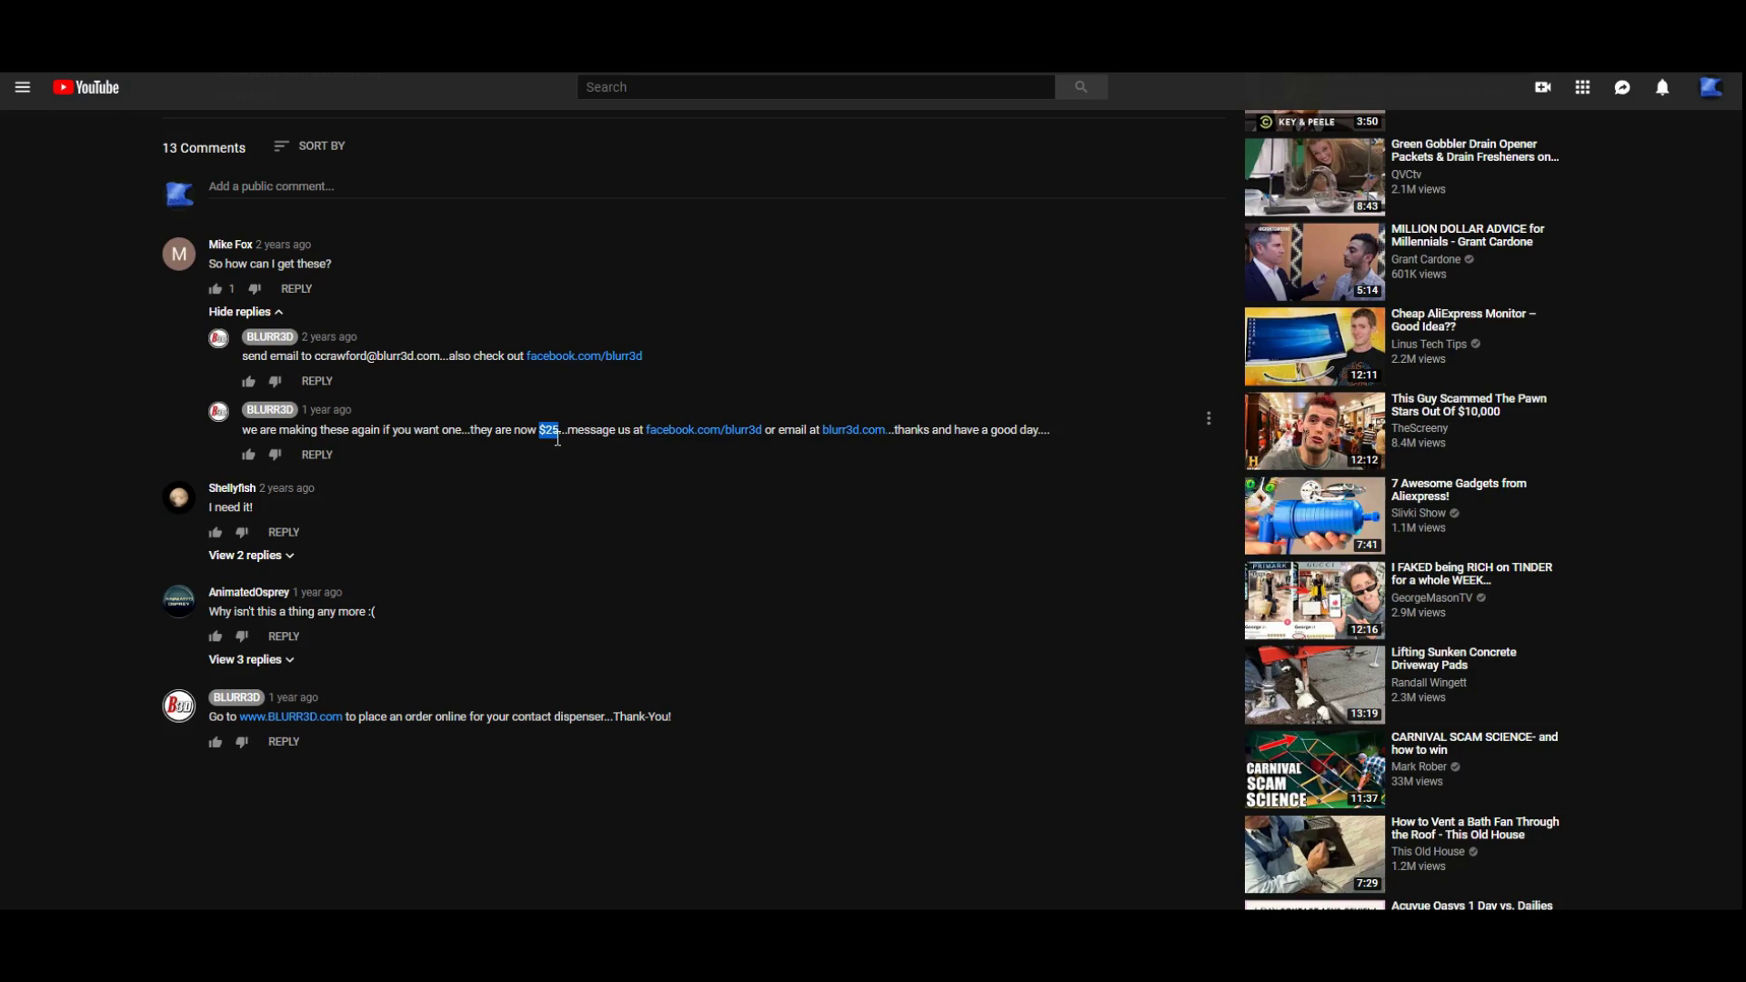
pyautogui.hotkey('ctrl', '+')
pyautogui.hotkey('ctrl', '+')
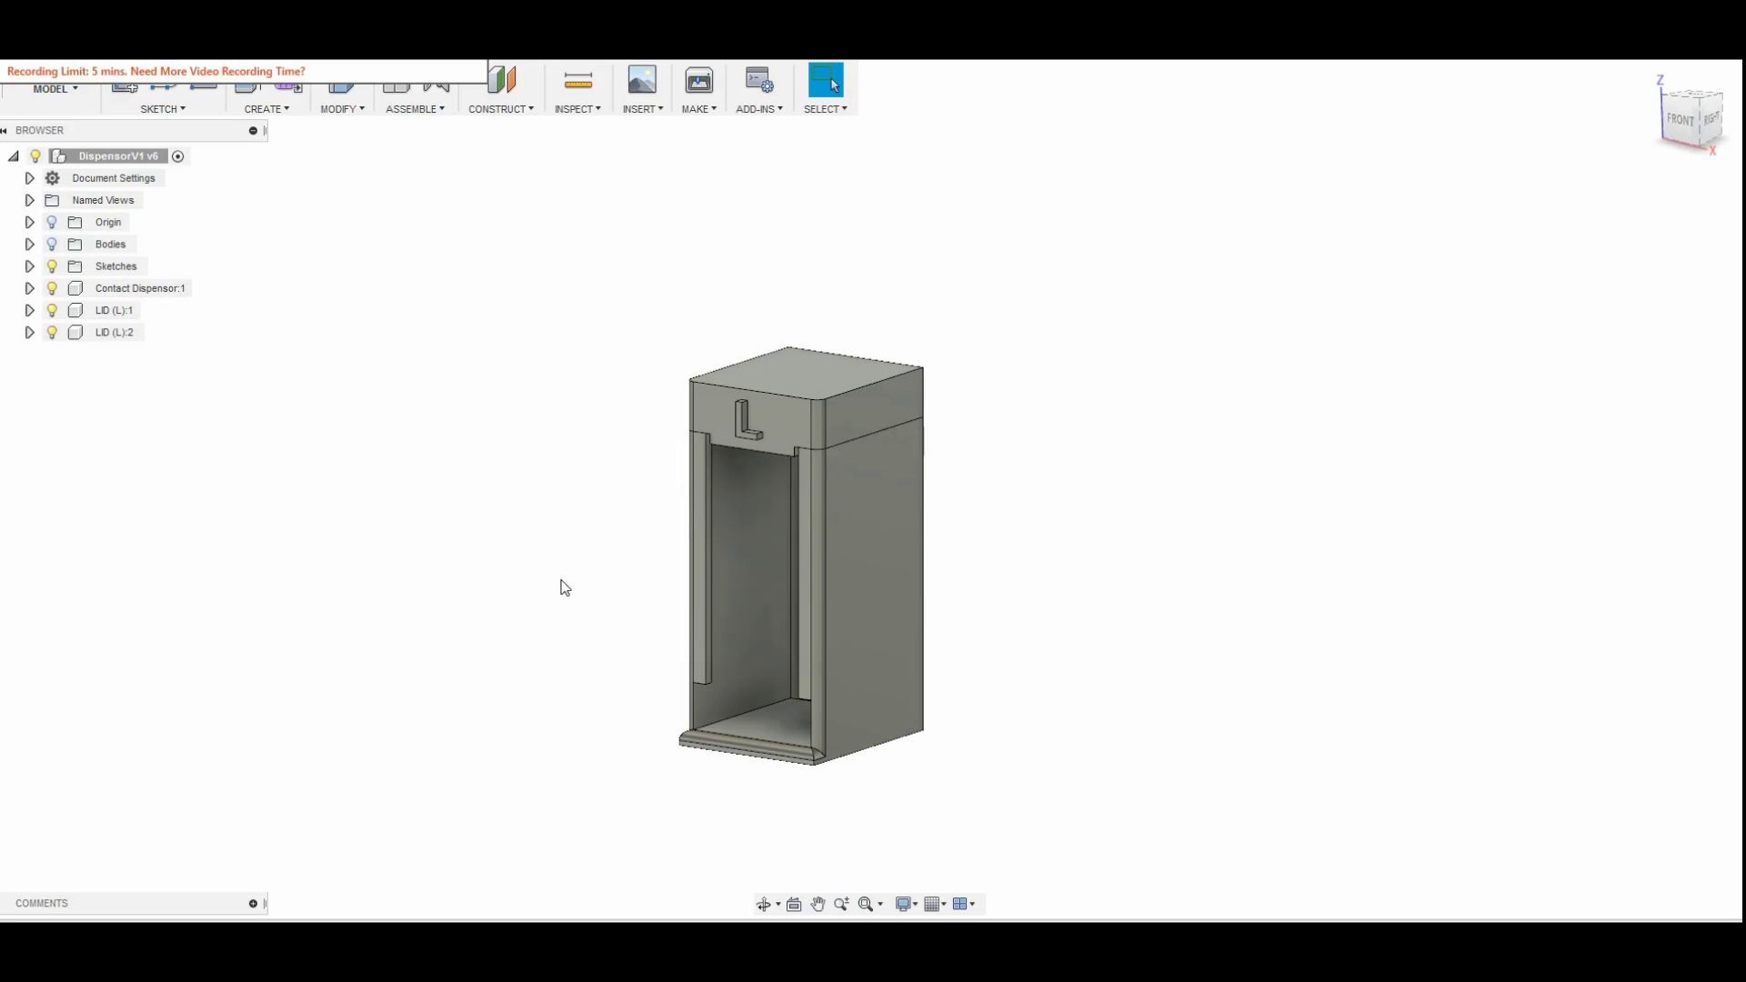
pyautogui.moveTo(565, 589)
pyautogui.mouseDown()
pyautogui.moveTo(542, 612)
pyautogui.moveTo(589, 628)
pyautogui.moveTo(666, 569)
pyautogui.moveTo(674, 583)
pyautogui.moveTo(612, 543)
pyautogui.moveTo(581, 582)
pyautogui.mouseUp()
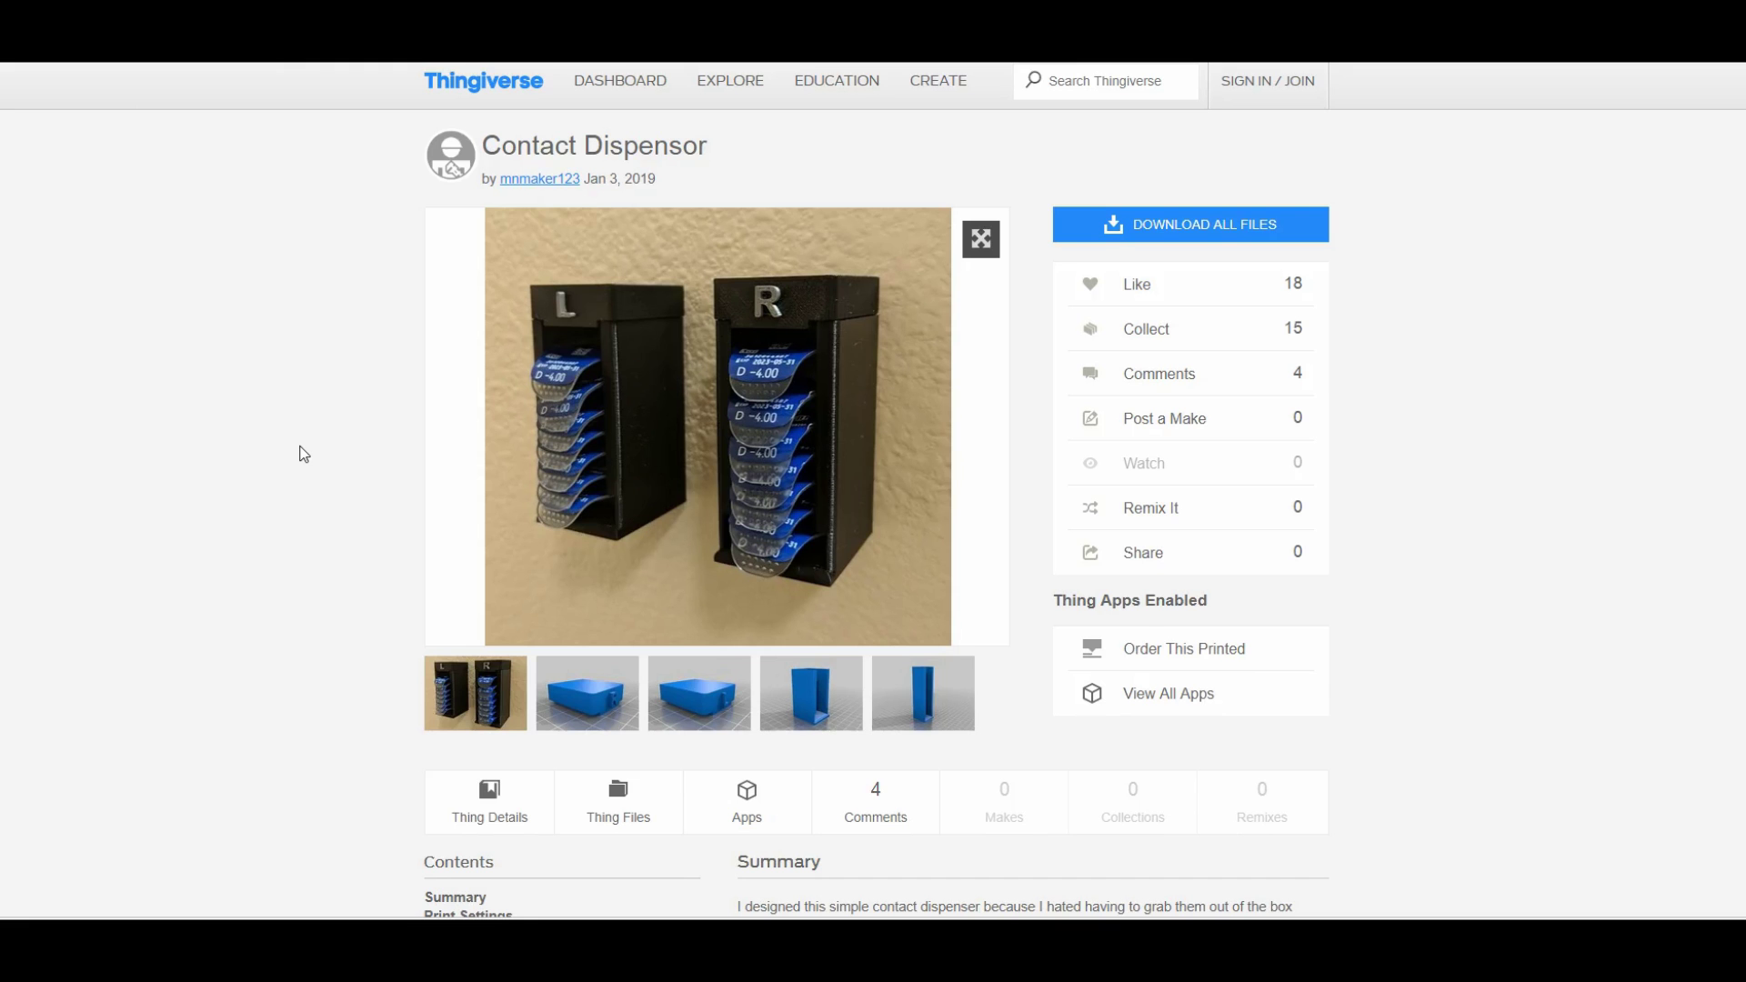
# - Scroll the Contact Dispensor page to Print Settings and the Organization Contest description
pyautogui.scroll(-6, 303, 453)
pyautogui.scroll(-1, 303, 453)
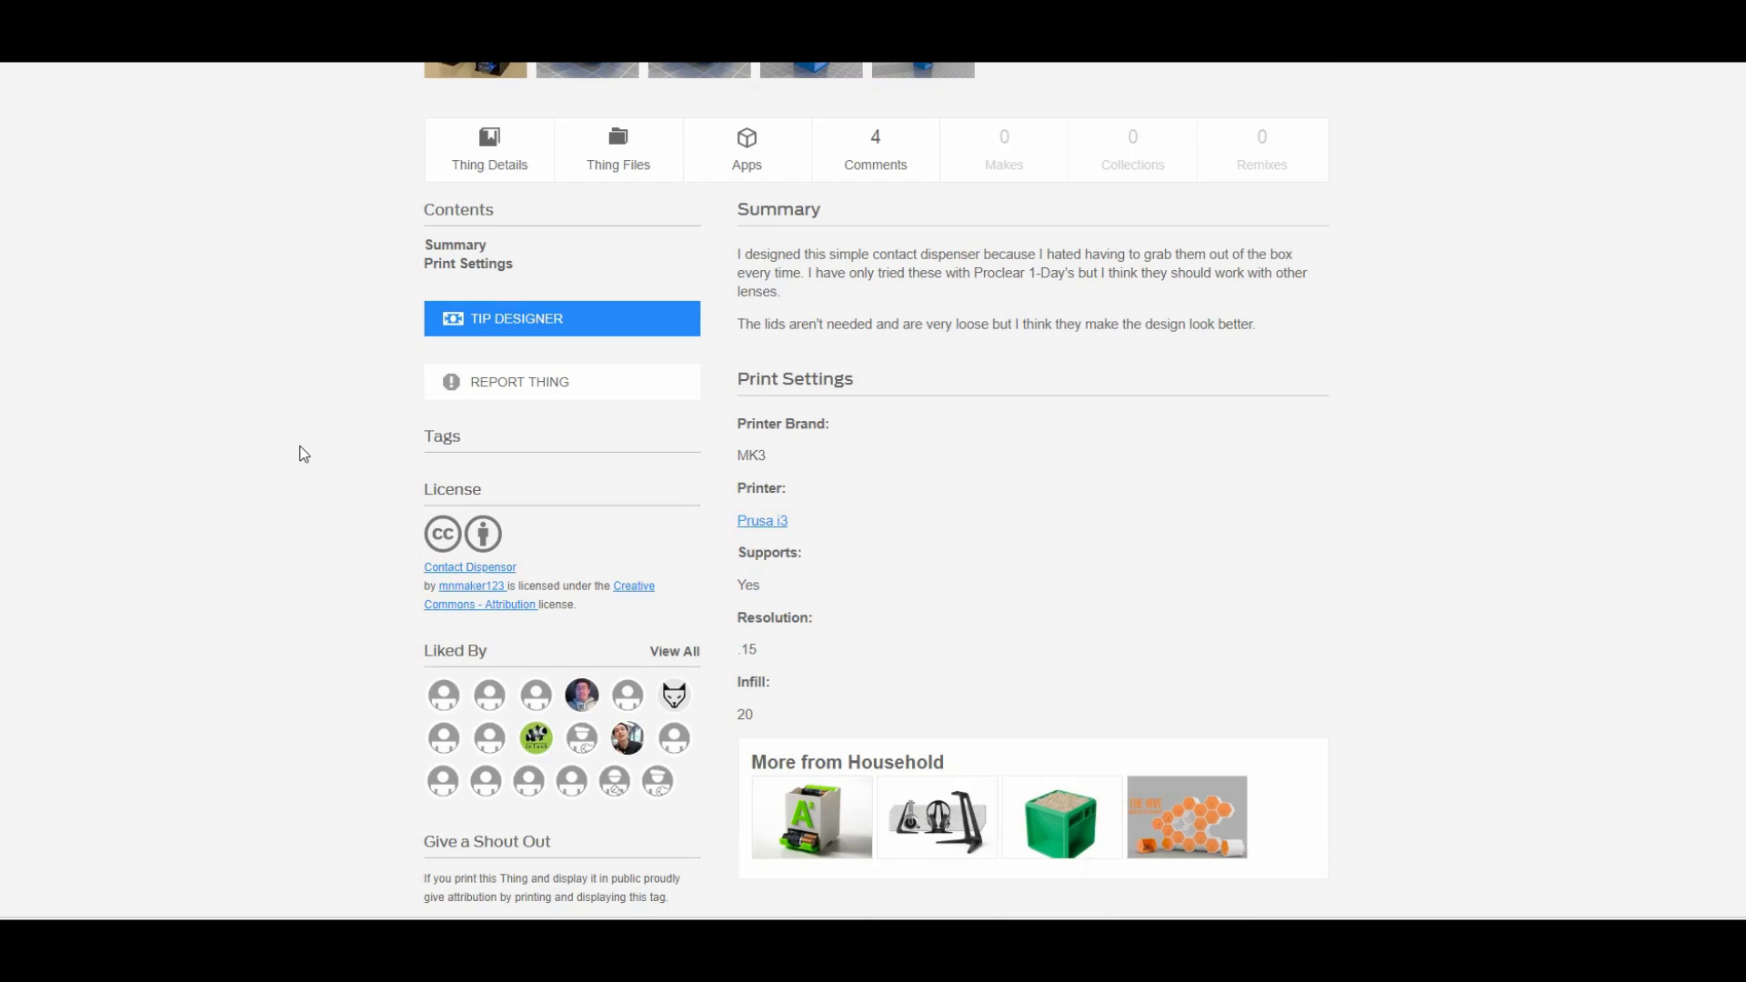
pyautogui.scroll(-3, 303, 453)
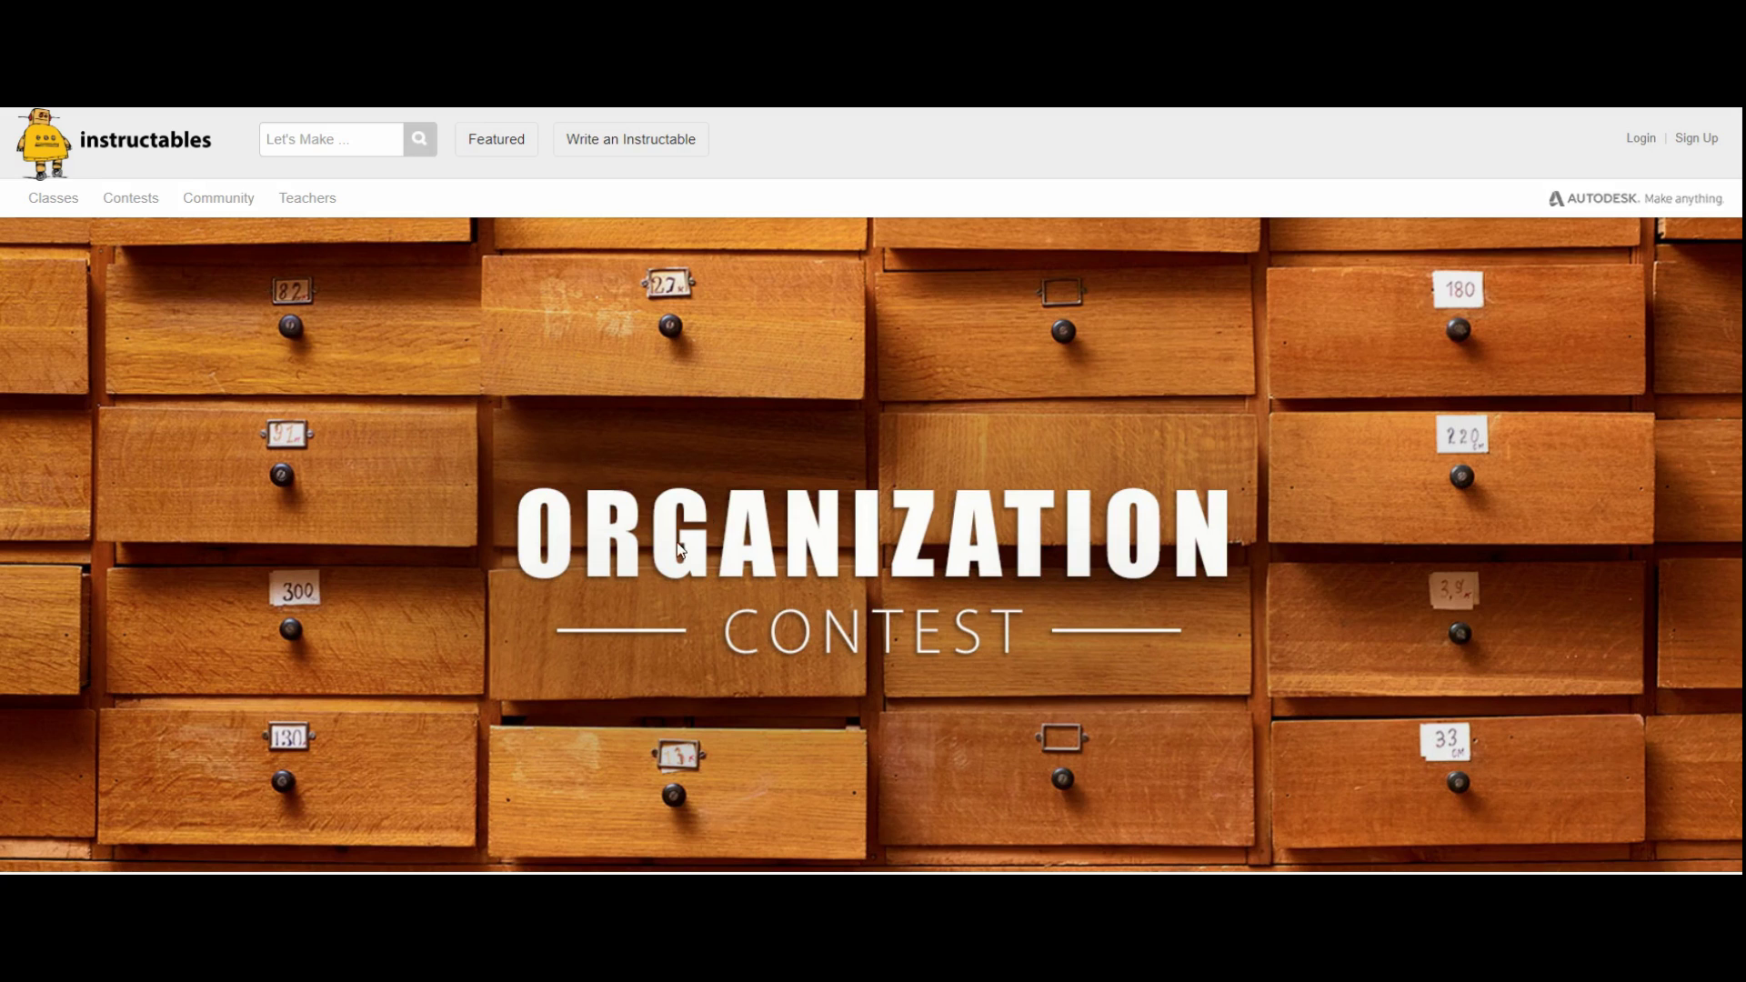
pyautogui.scroll(-8, 635, 473)
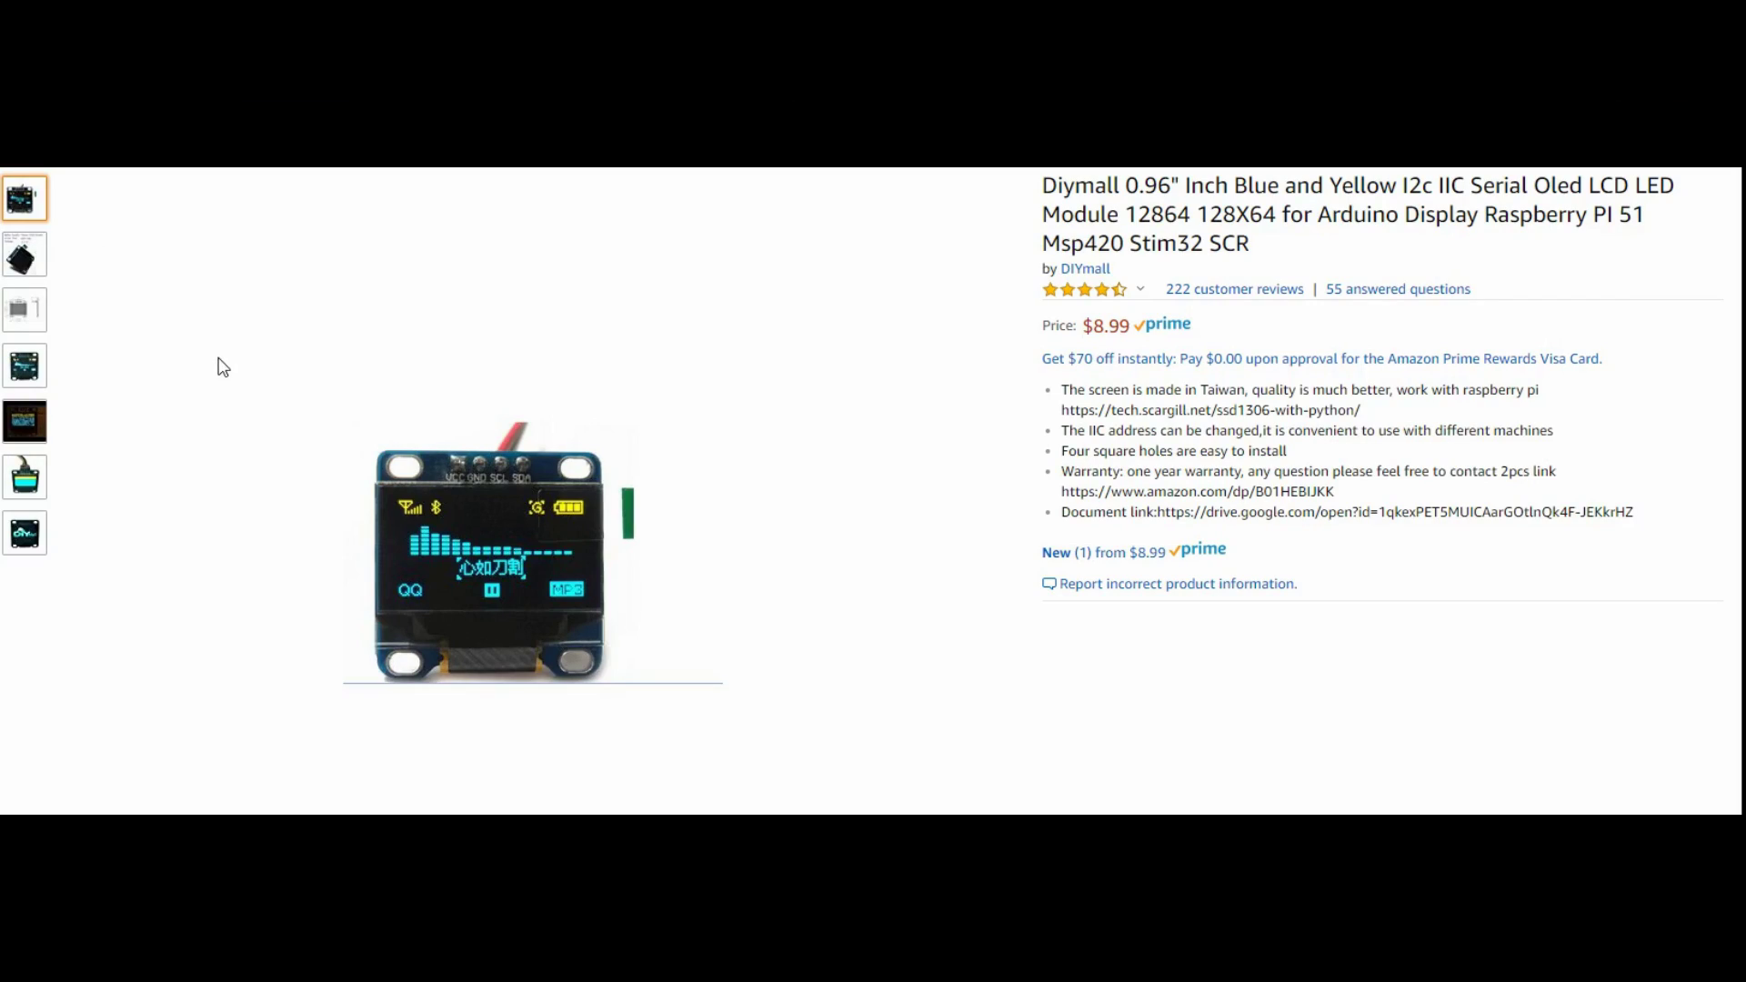
# - Preview each thumbnail photo of the Diymall 0.96" blue and yellow OLED module
pyautogui.moveTo(27, 255)
pyautogui.moveTo(498, 346)
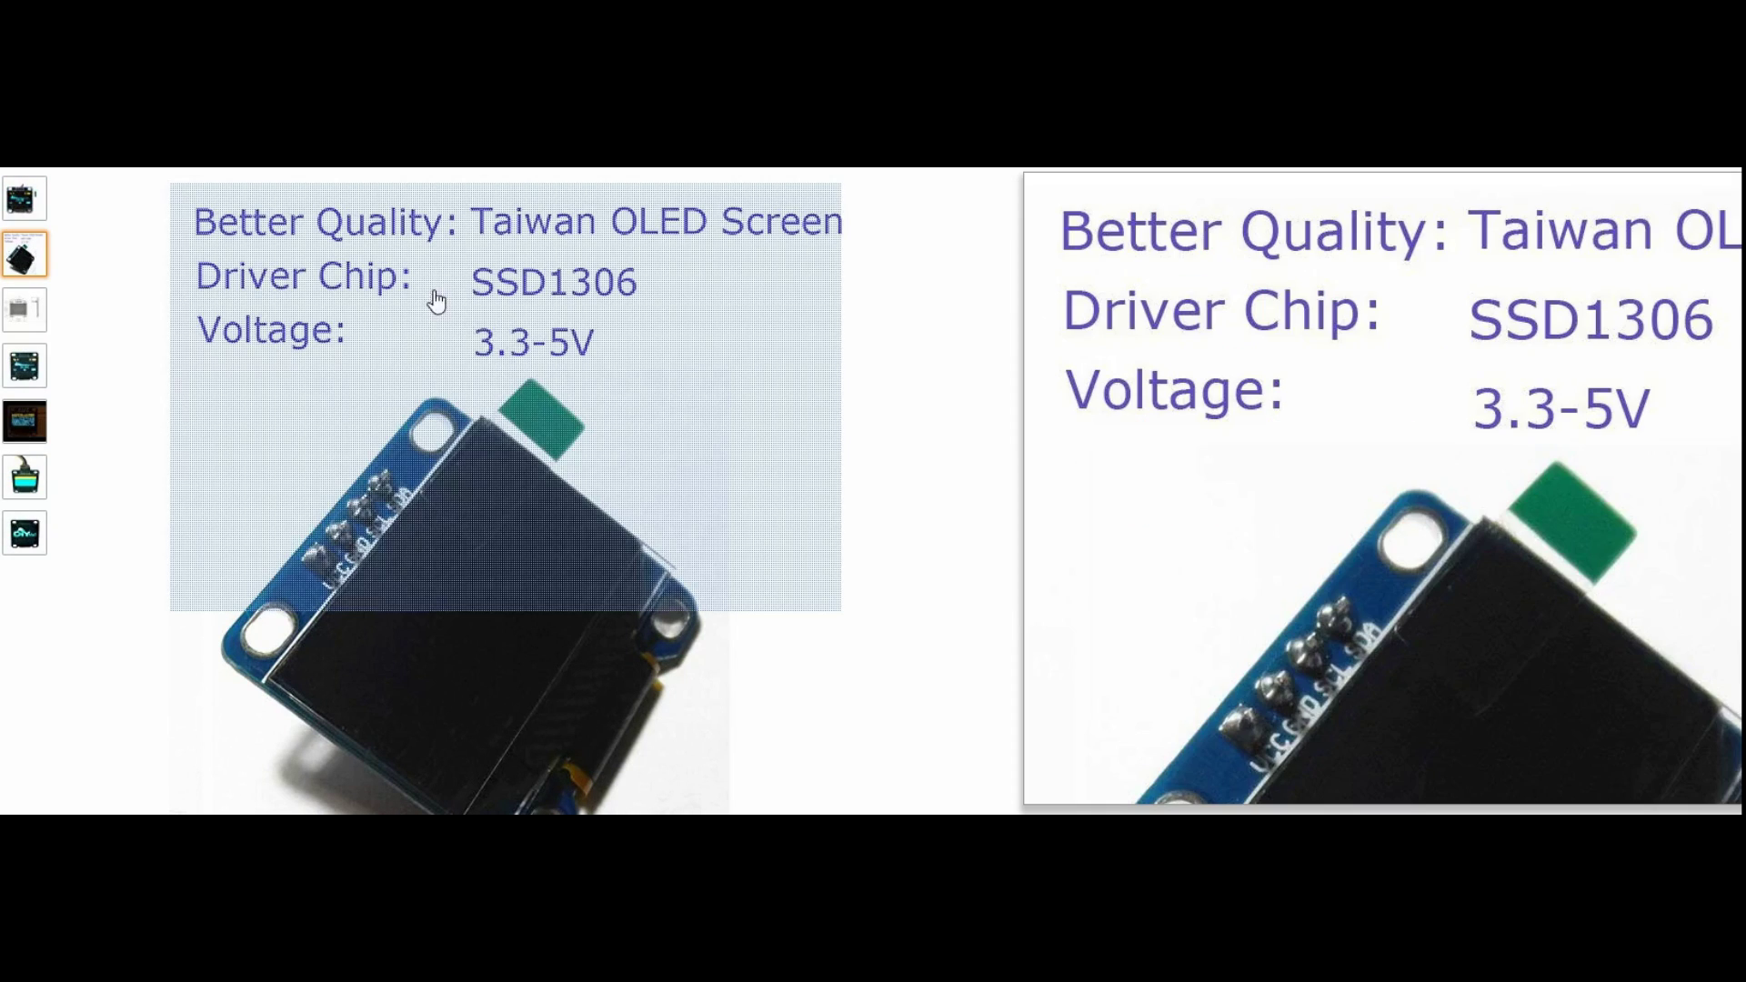
pyautogui.moveTo(48, 312)
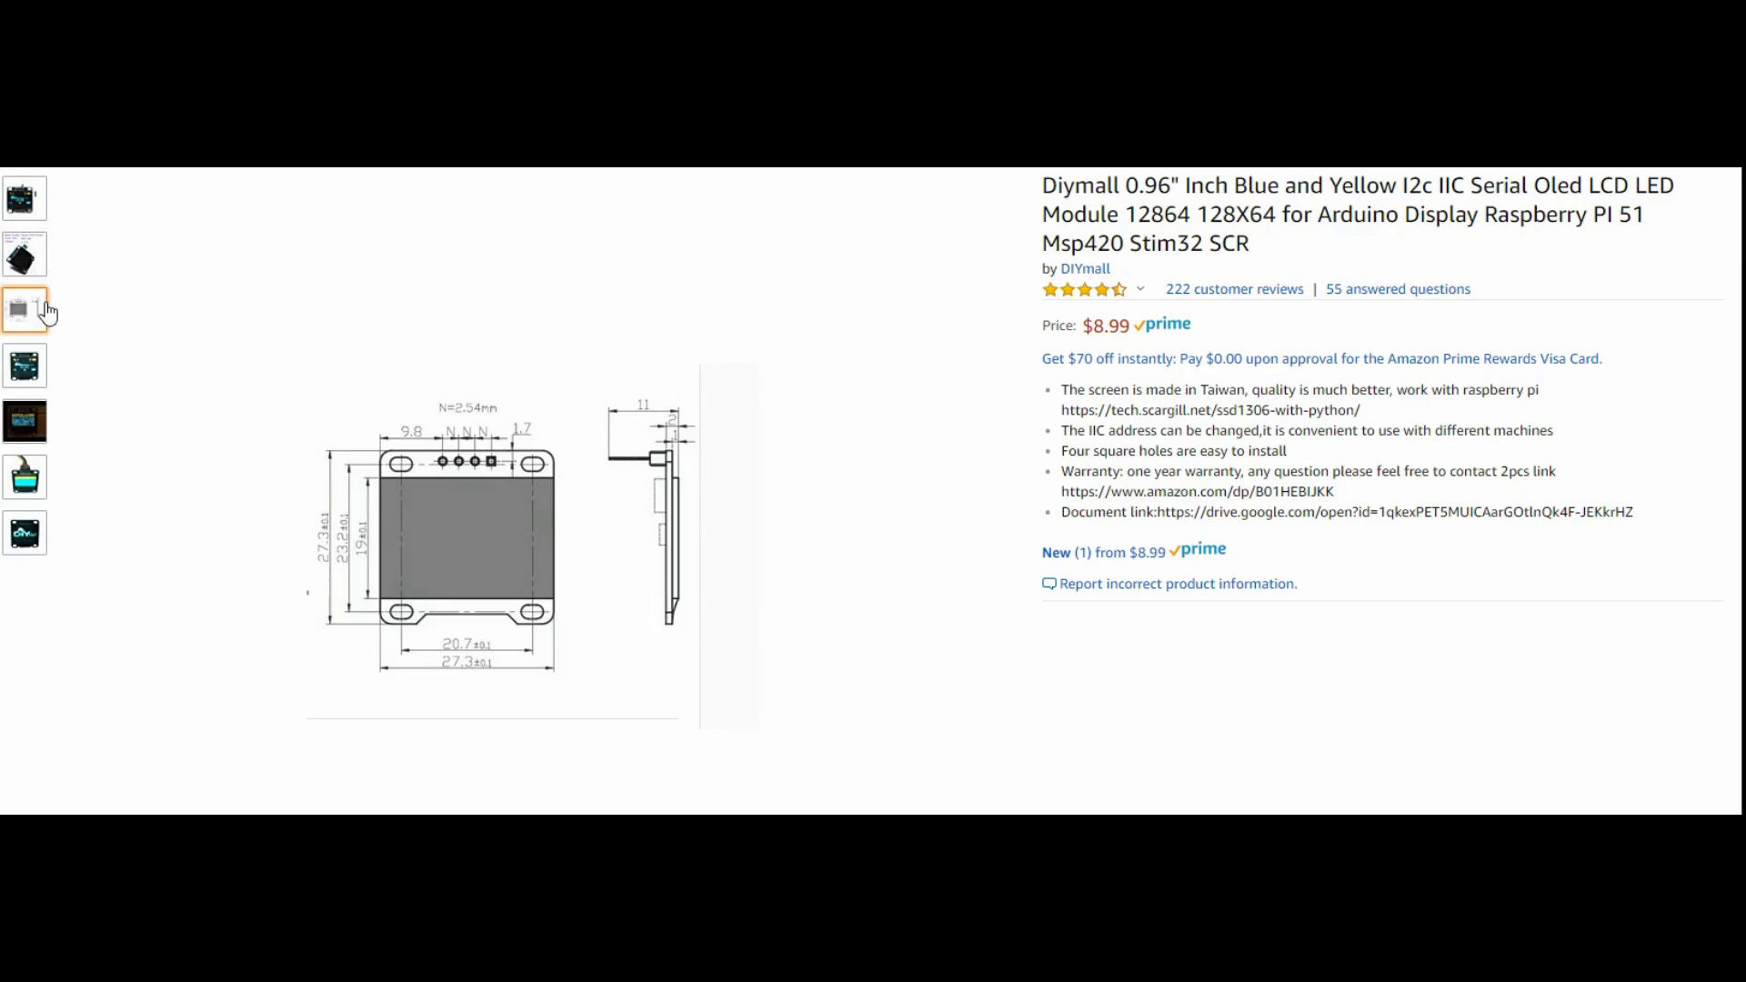
pyautogui.moveTo(32, 387)
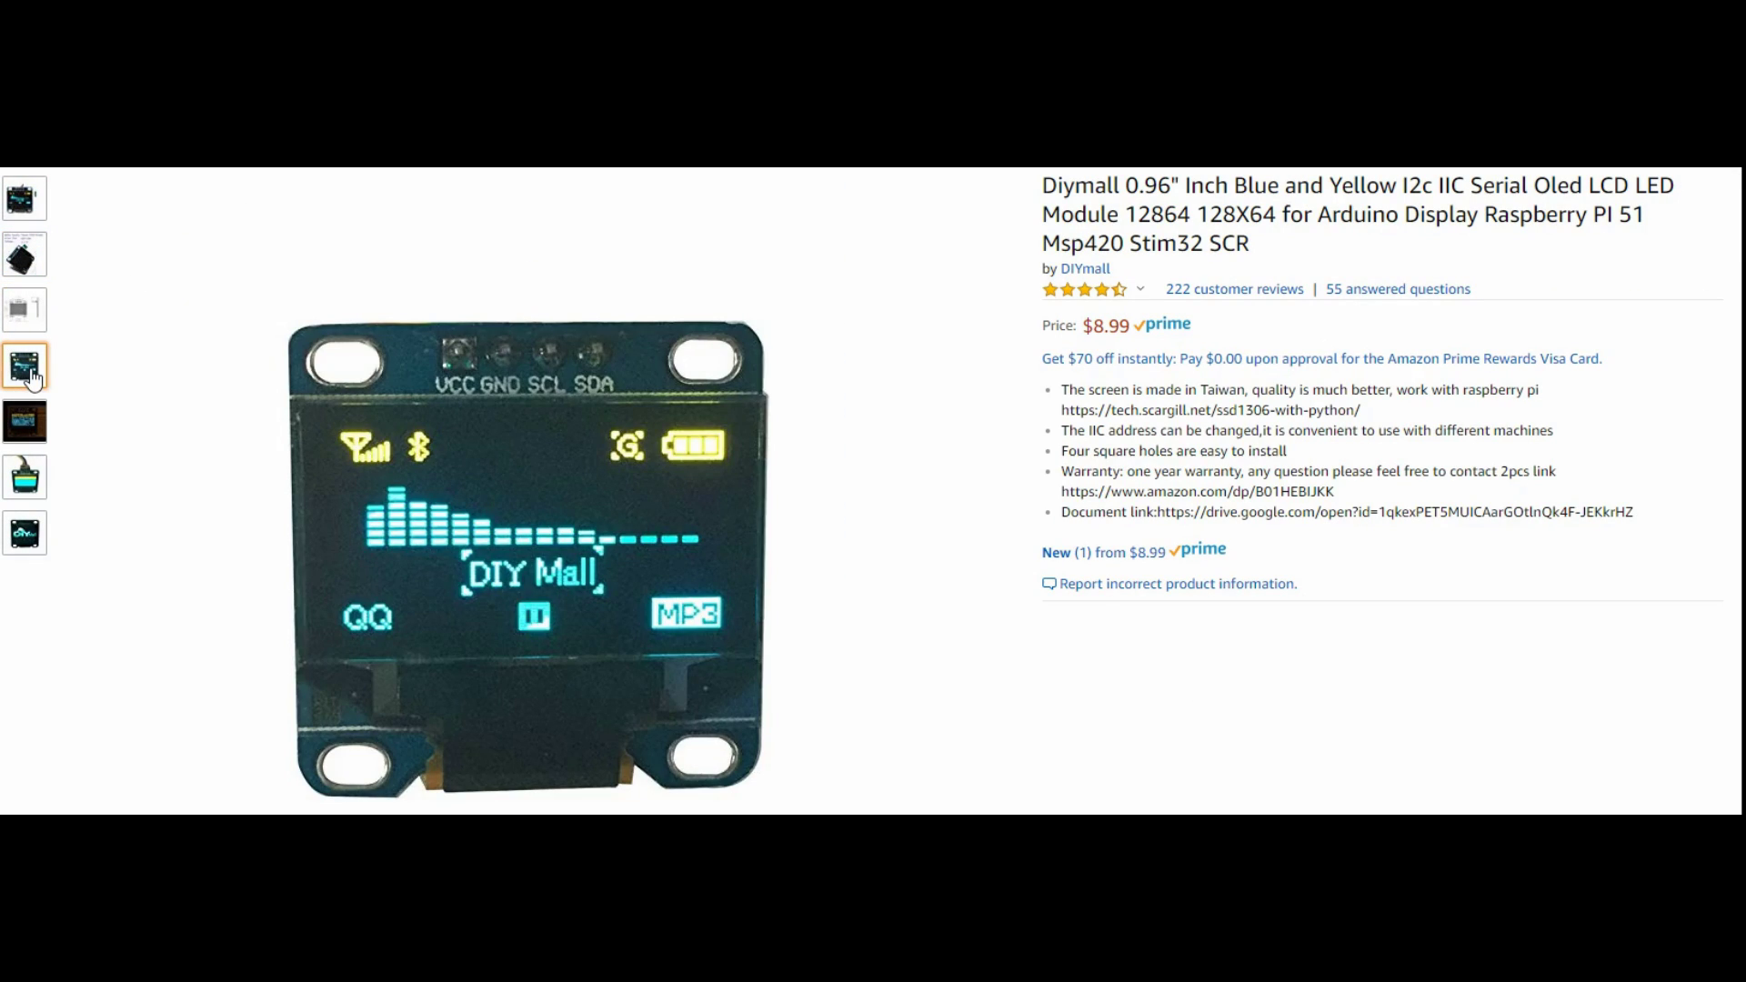
pyautogui.moveTo(31, 434)
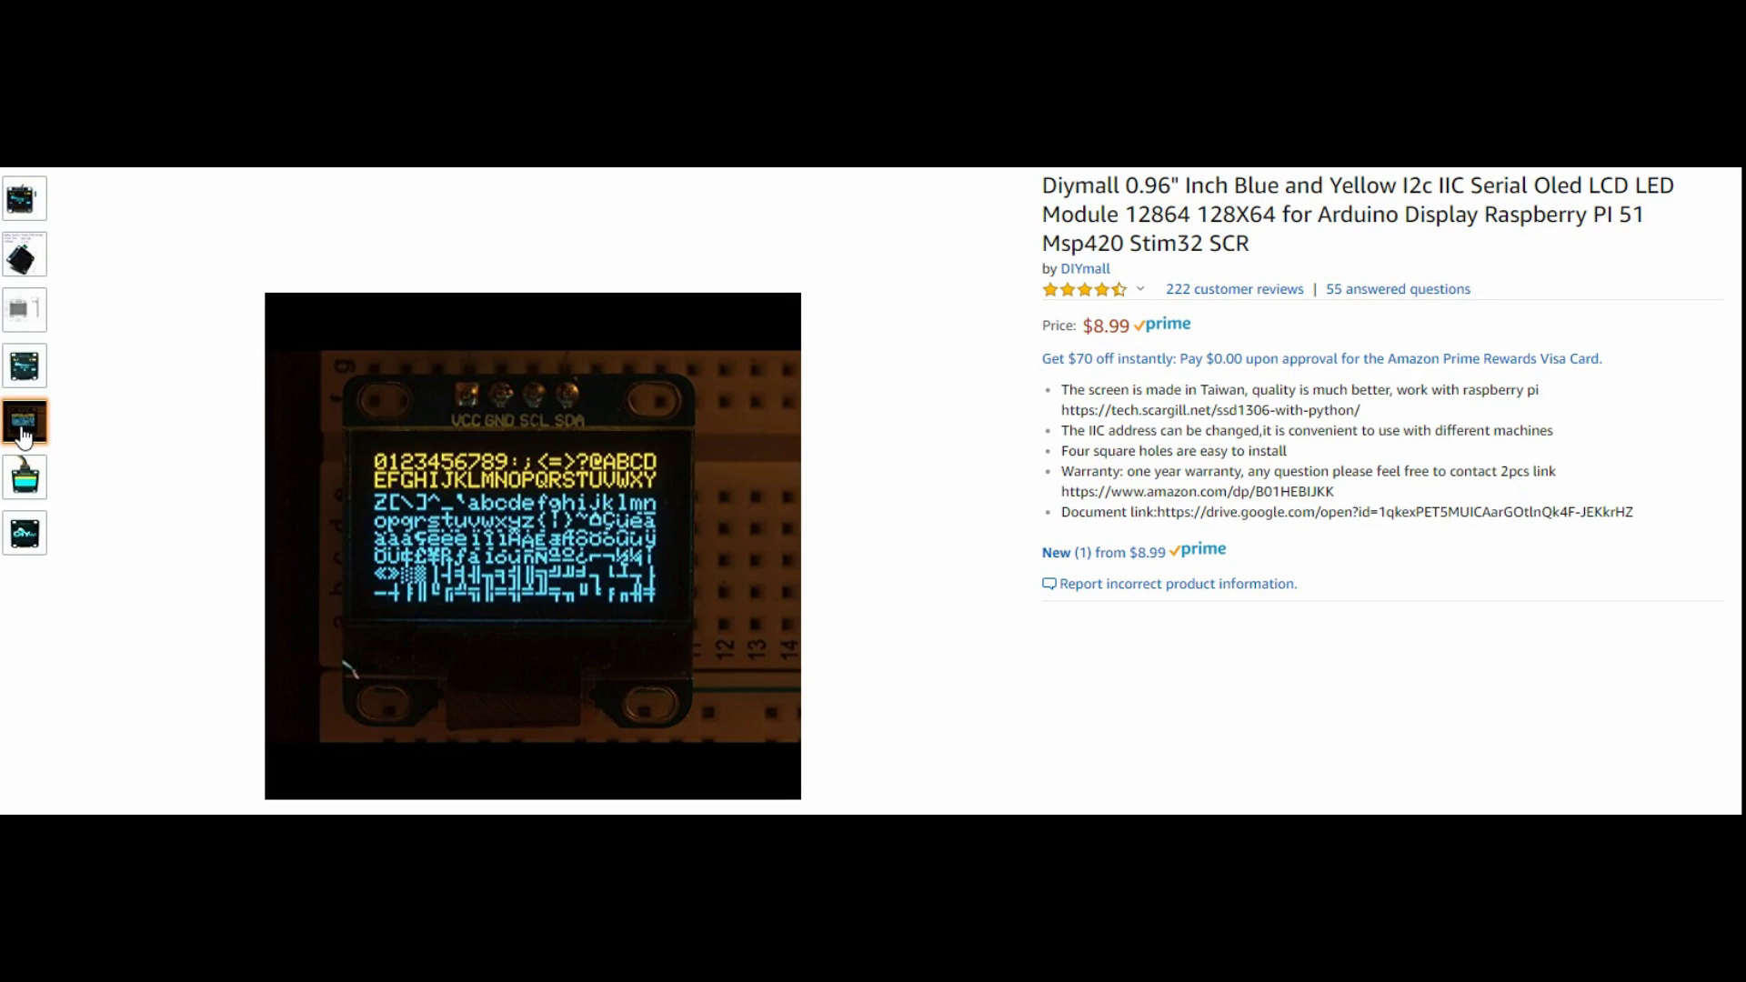
pyautogui.moveTo(44, 485)
pyautogui.moveTo(32, 544)
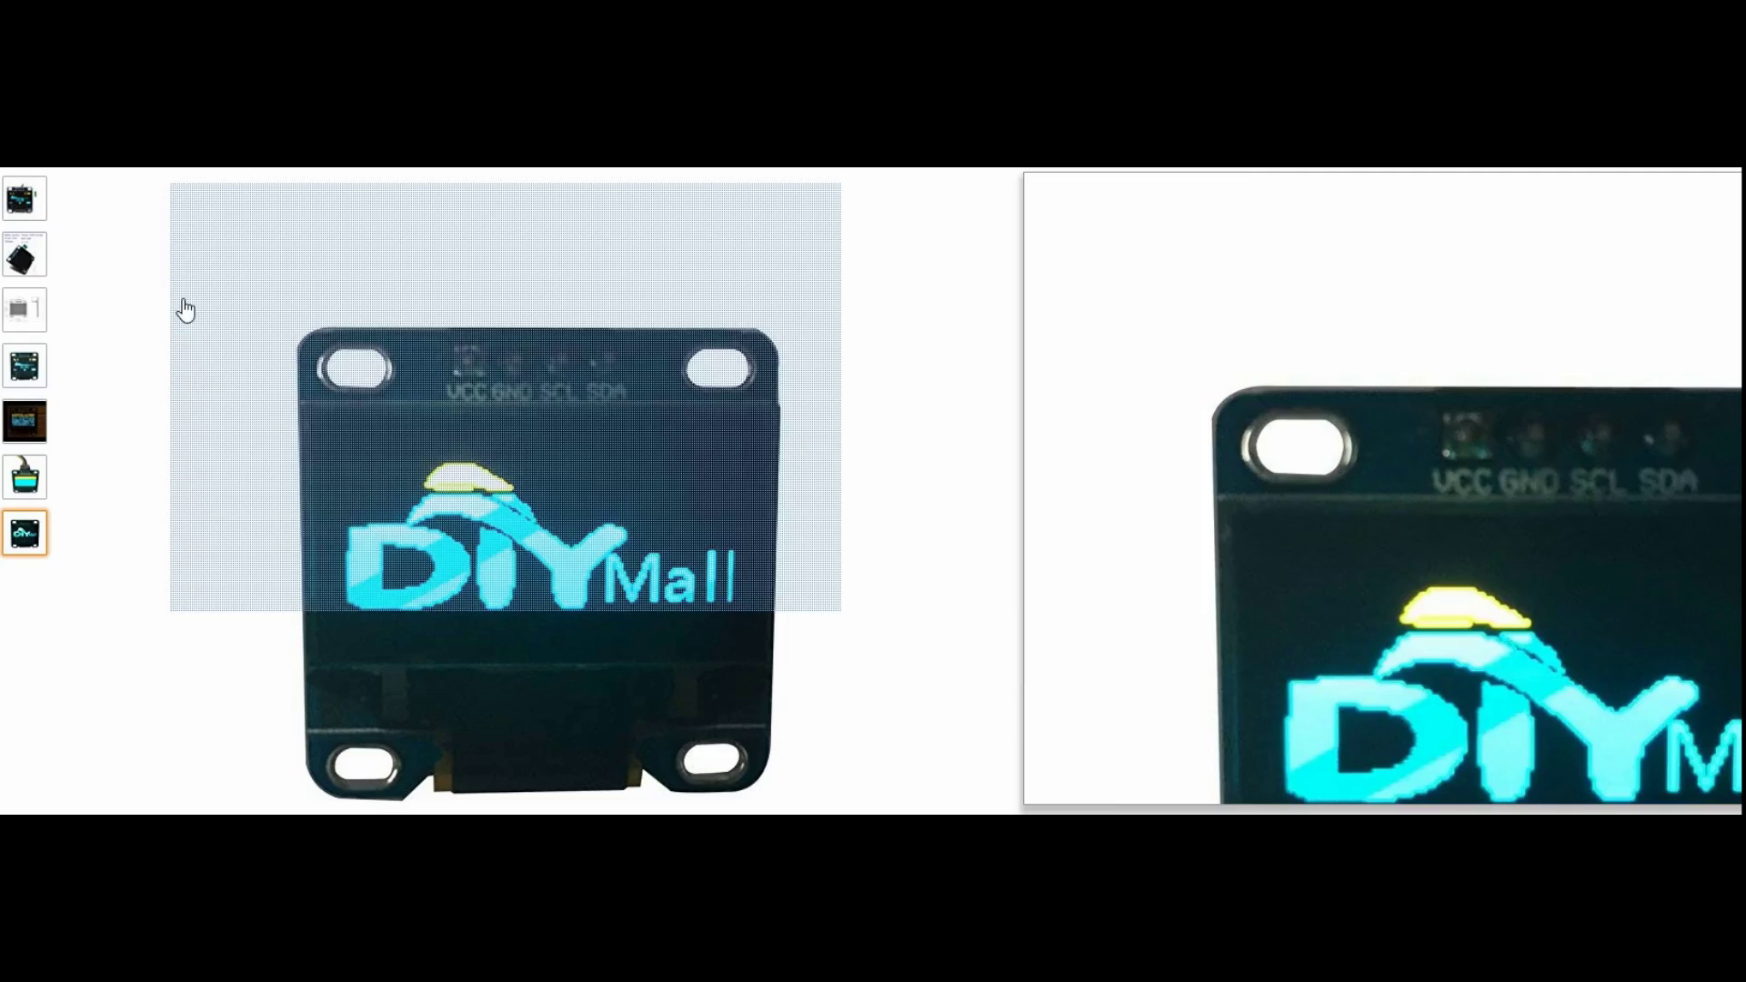
pyautogui.moveTo(43, 210)
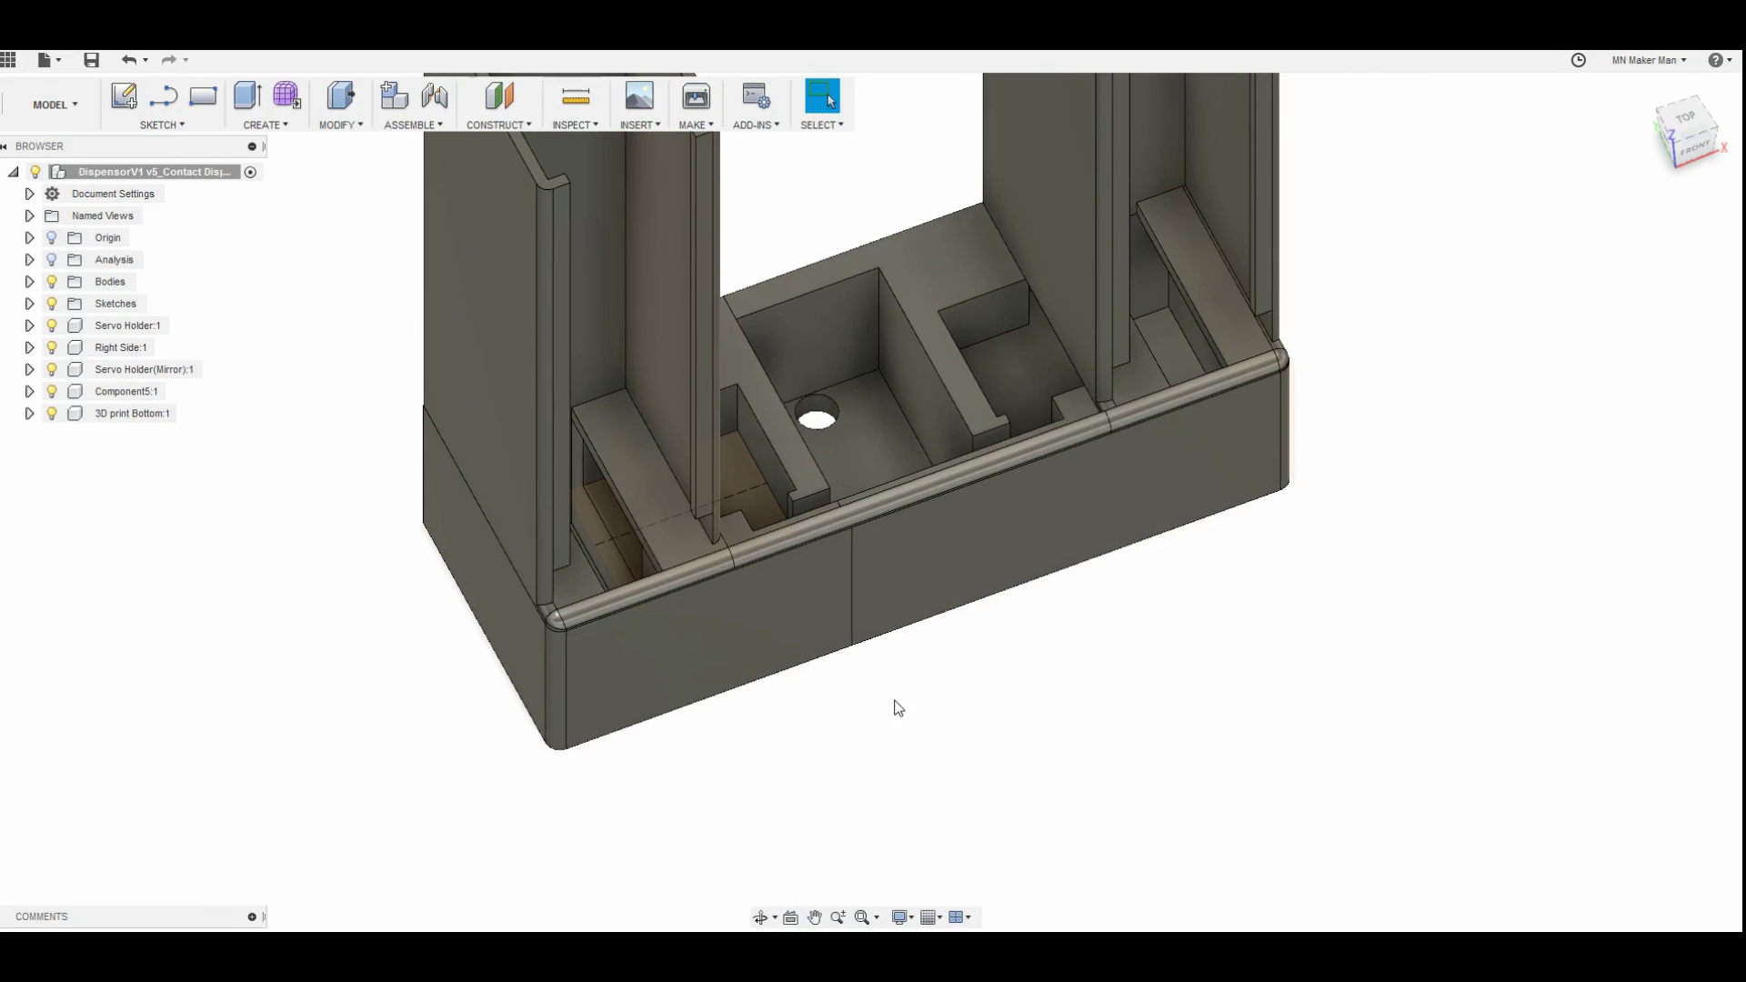
pyautogui.scroll(-2, 899, 707)
pyautogui.moveTo(978, 740); pyautogui.dragTo(955, 788)
pyautogui.scroll(3, 940, 689)
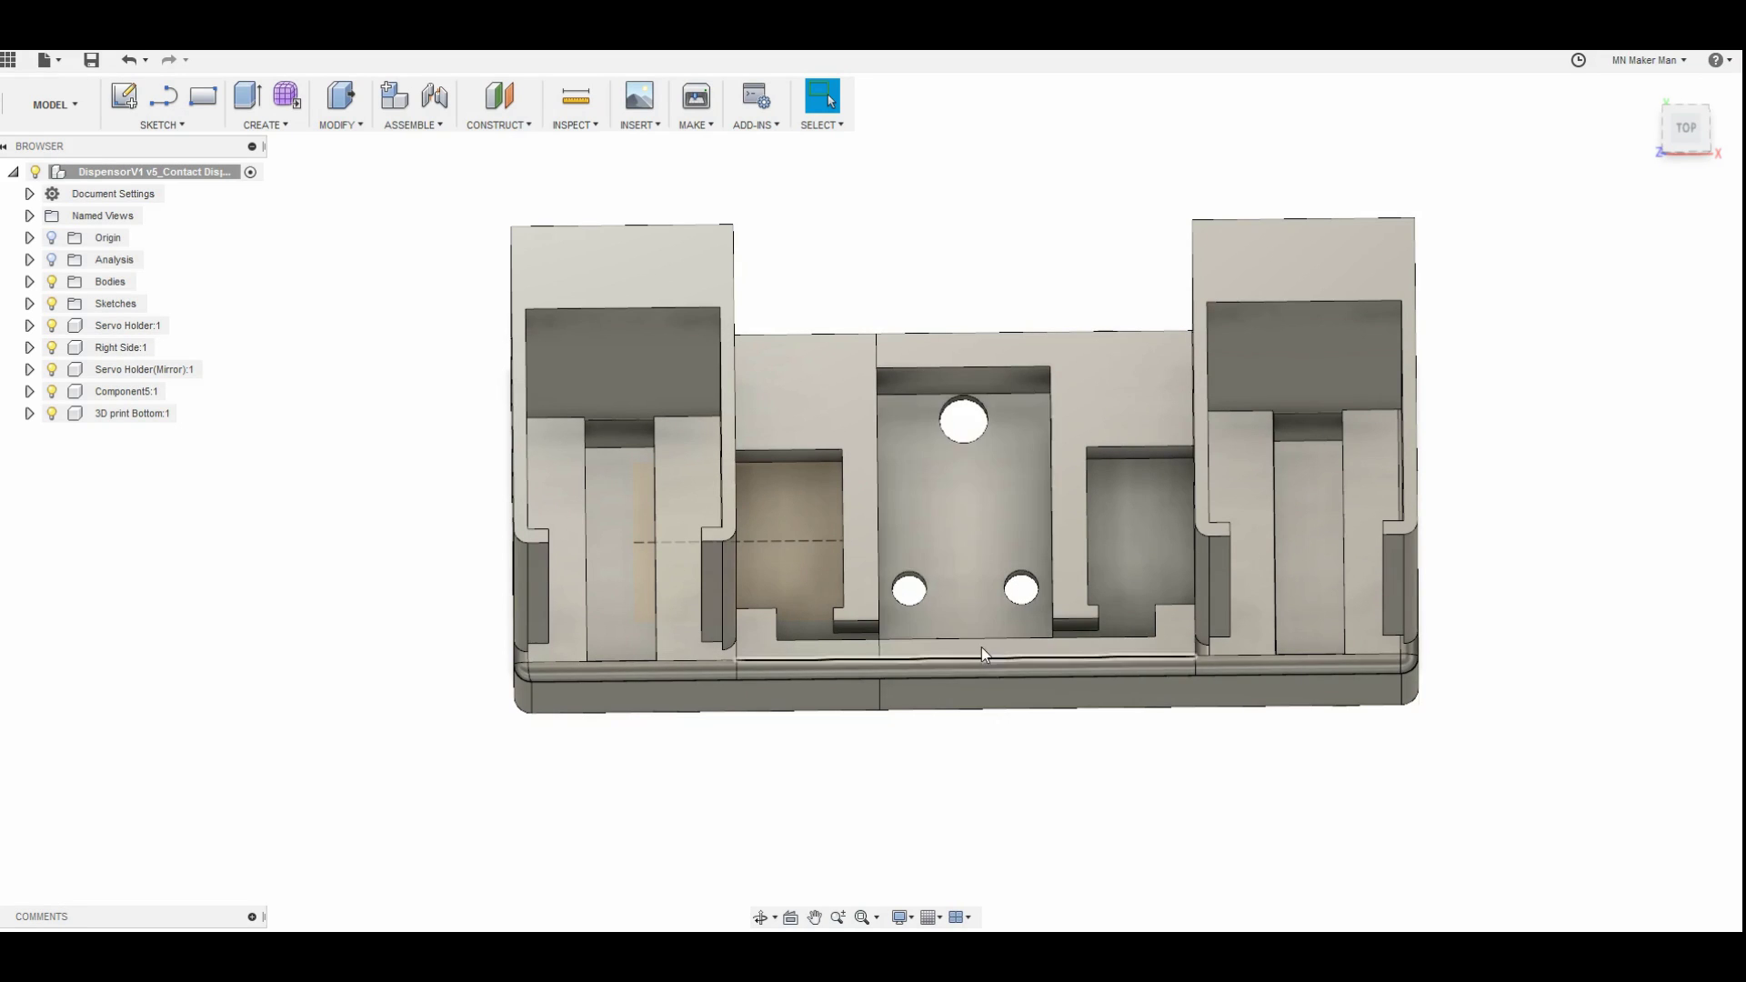
pyautogui.moveTo(966, 700); pyautogui.dragTo(927, 810)
pyautogui.moveTo(909, 706); pyautogui.dragTo(853, 926)
pyautogui.press('F6')
pyautogui.press('Escape')
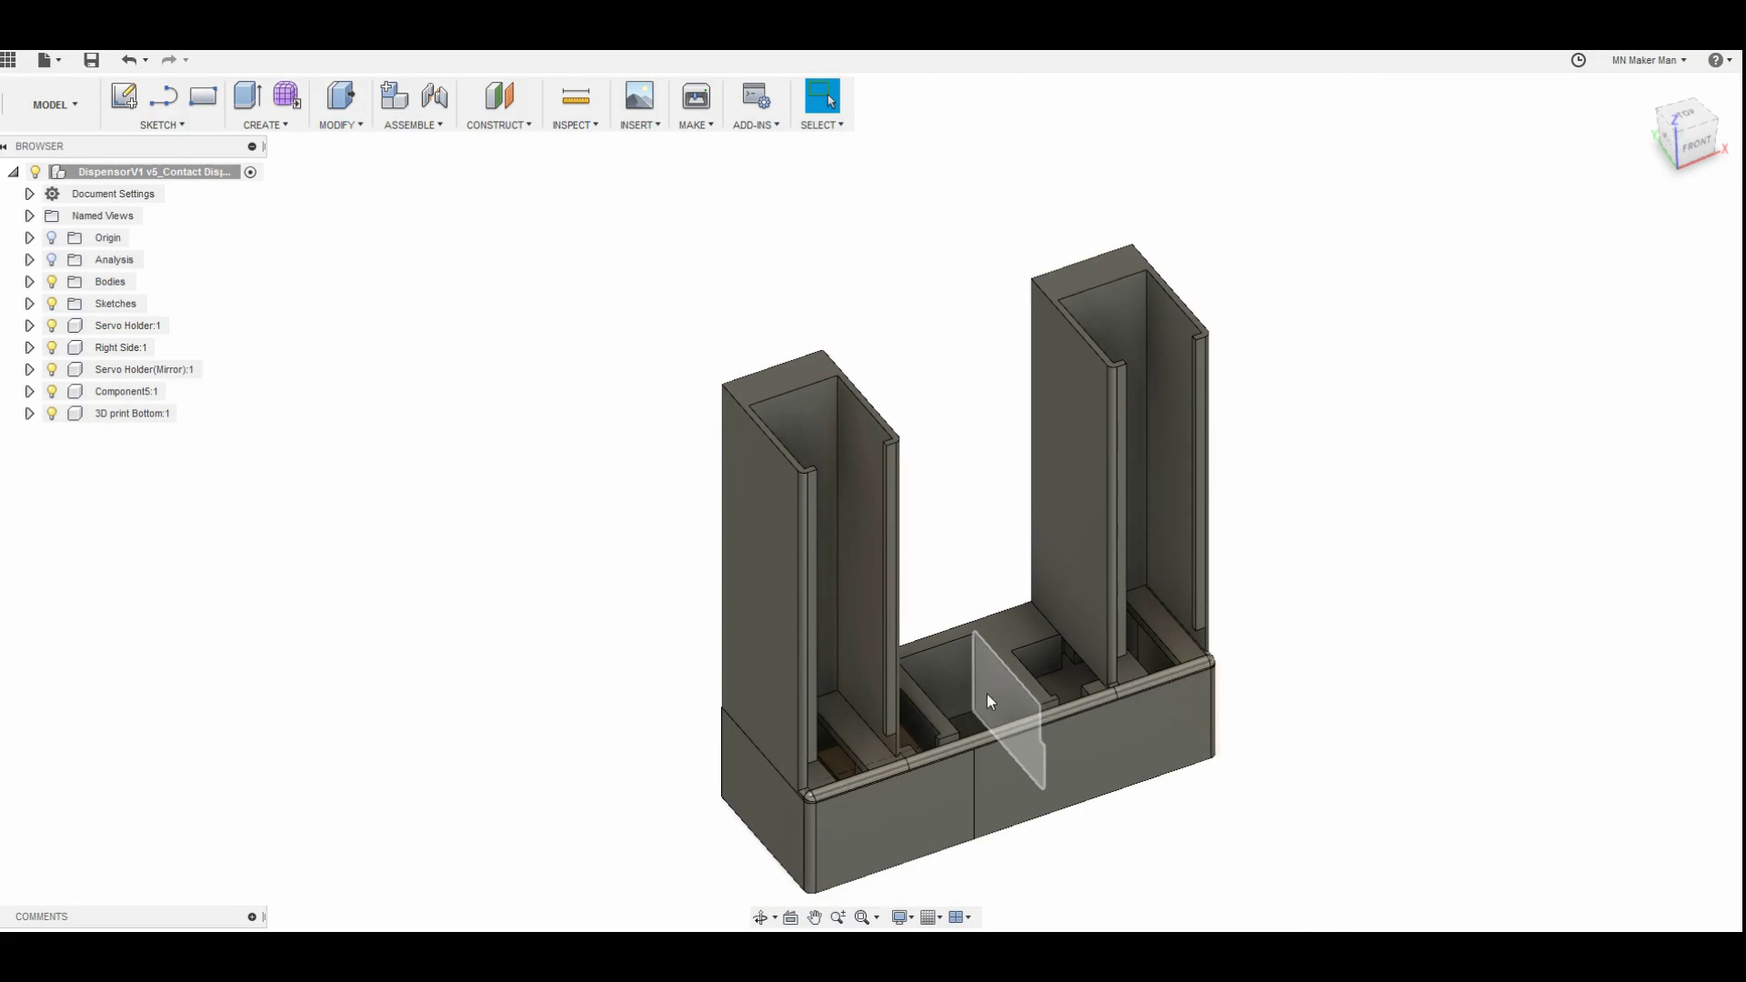
pyautogui.scroll(2, 582, 673)
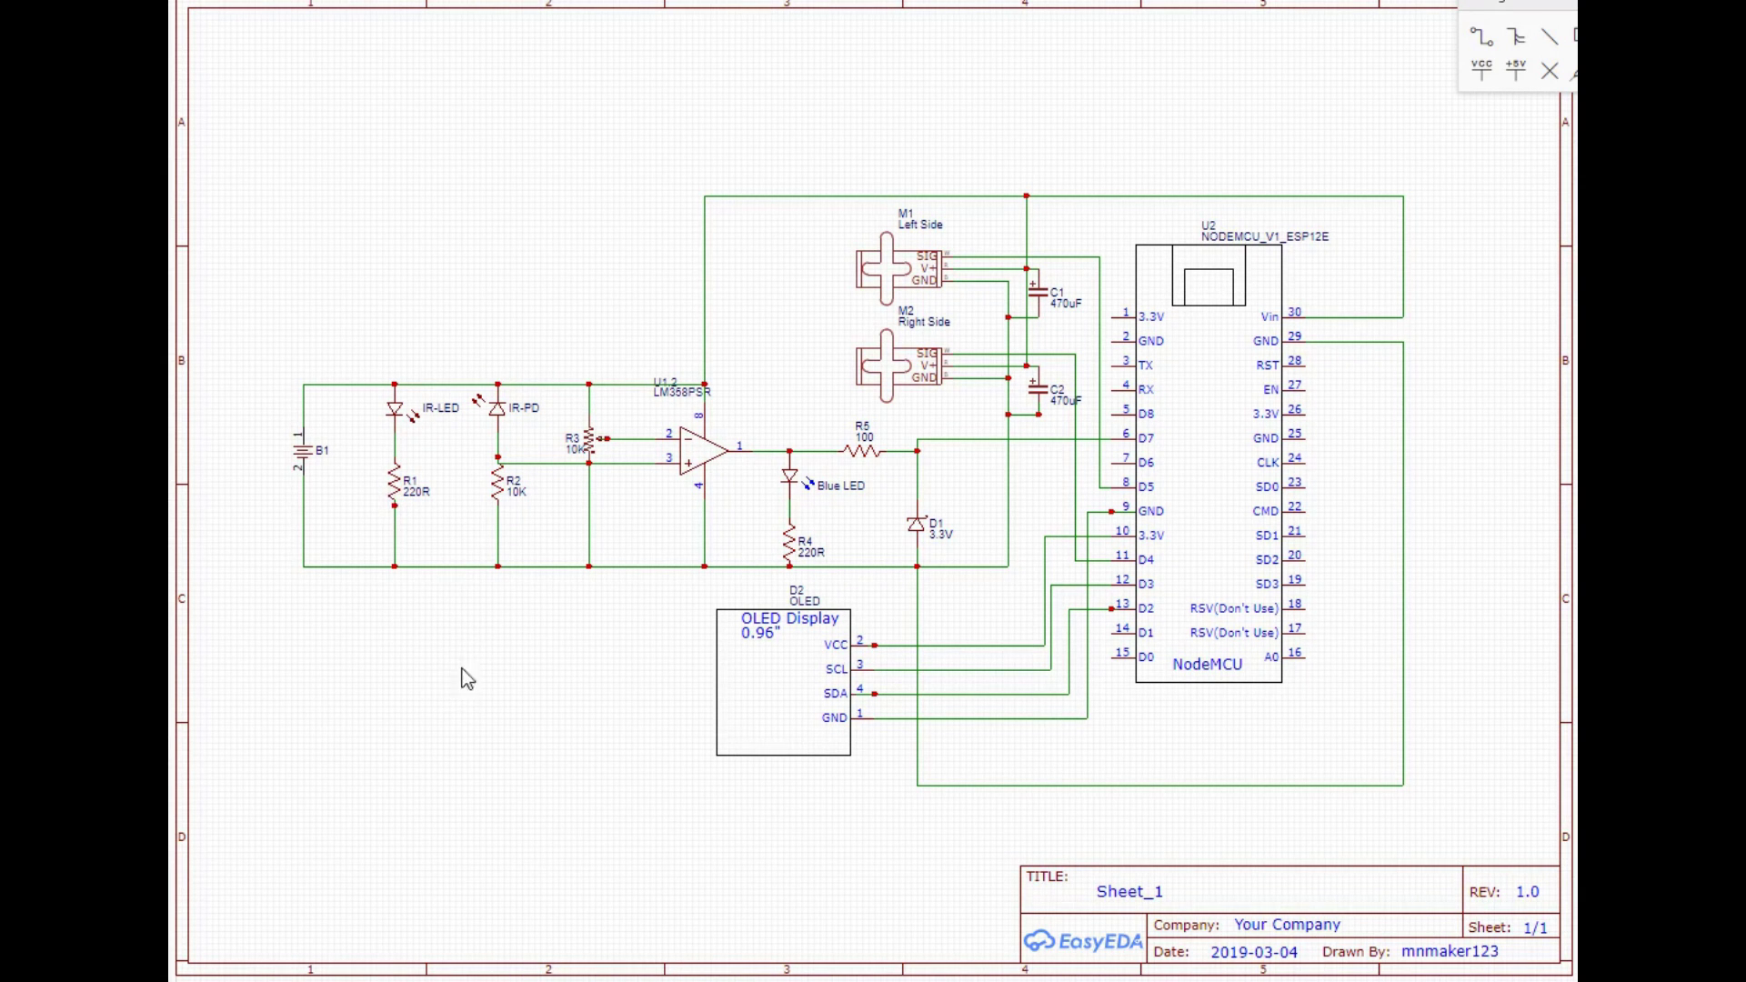
pyautogui.scroll(2, 451, 646)
pyautogui.moveTo(510, 635); pyautogui.dragTo(599, 723)
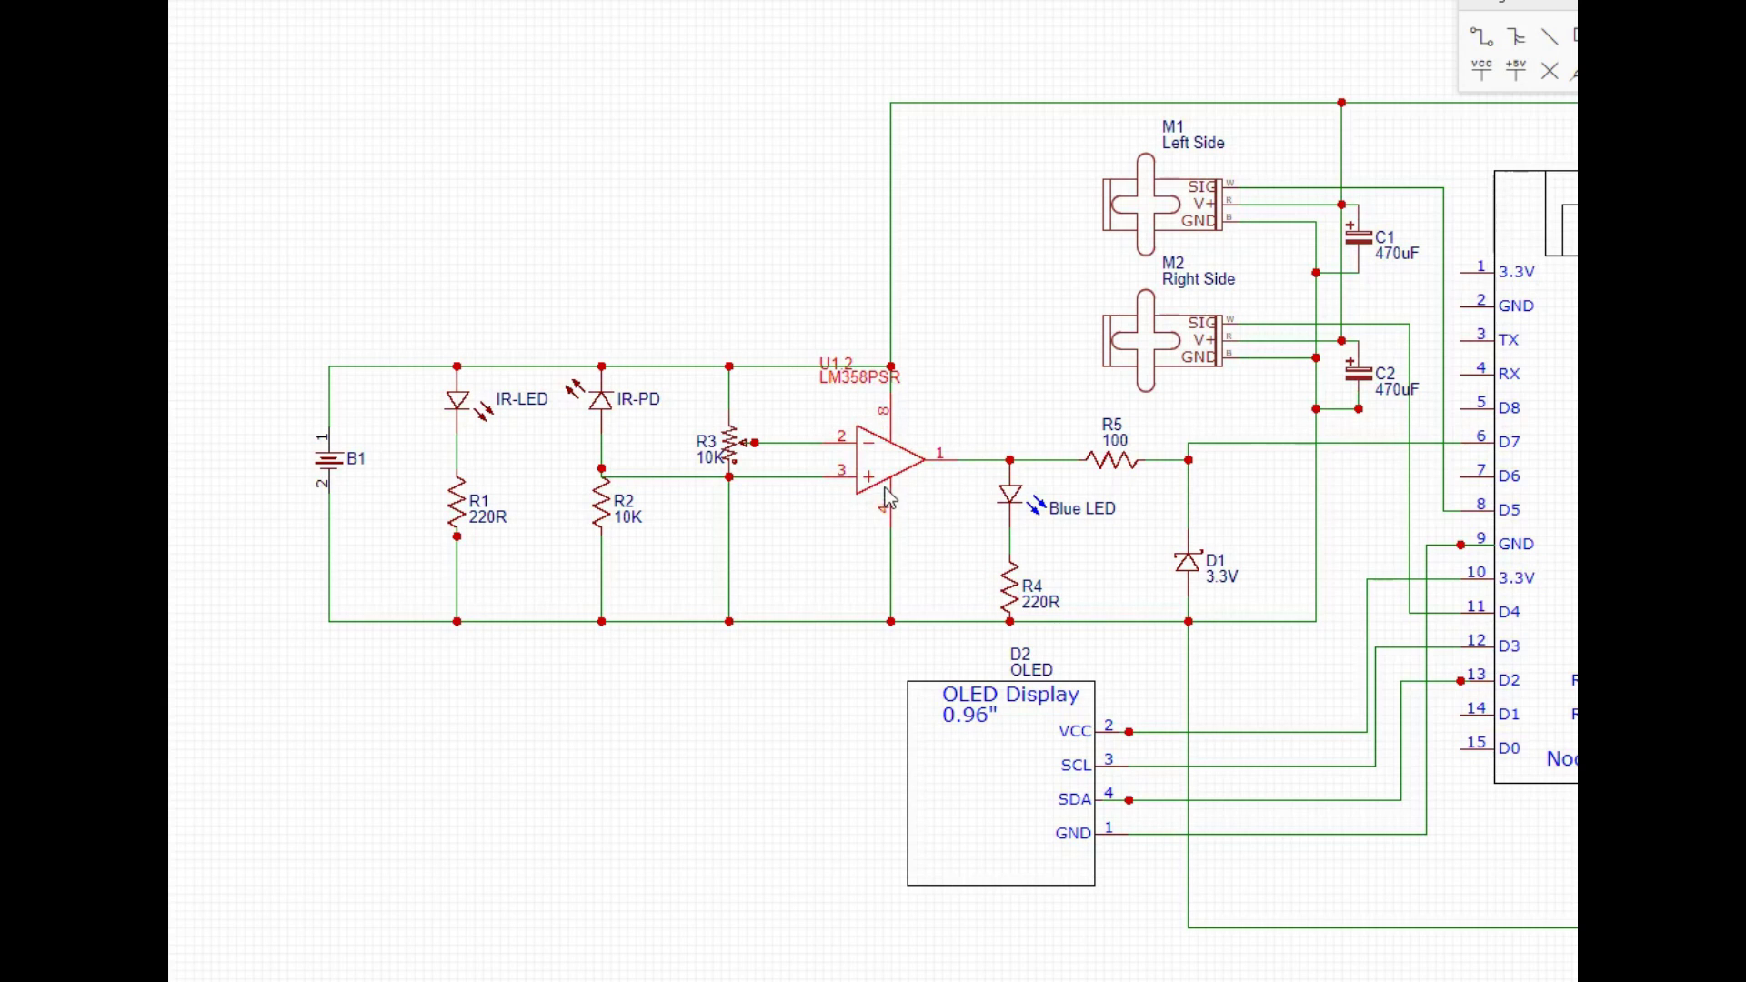
pyautogui.moveTo(883, 718); pyautogui.dragTo(563, 741)
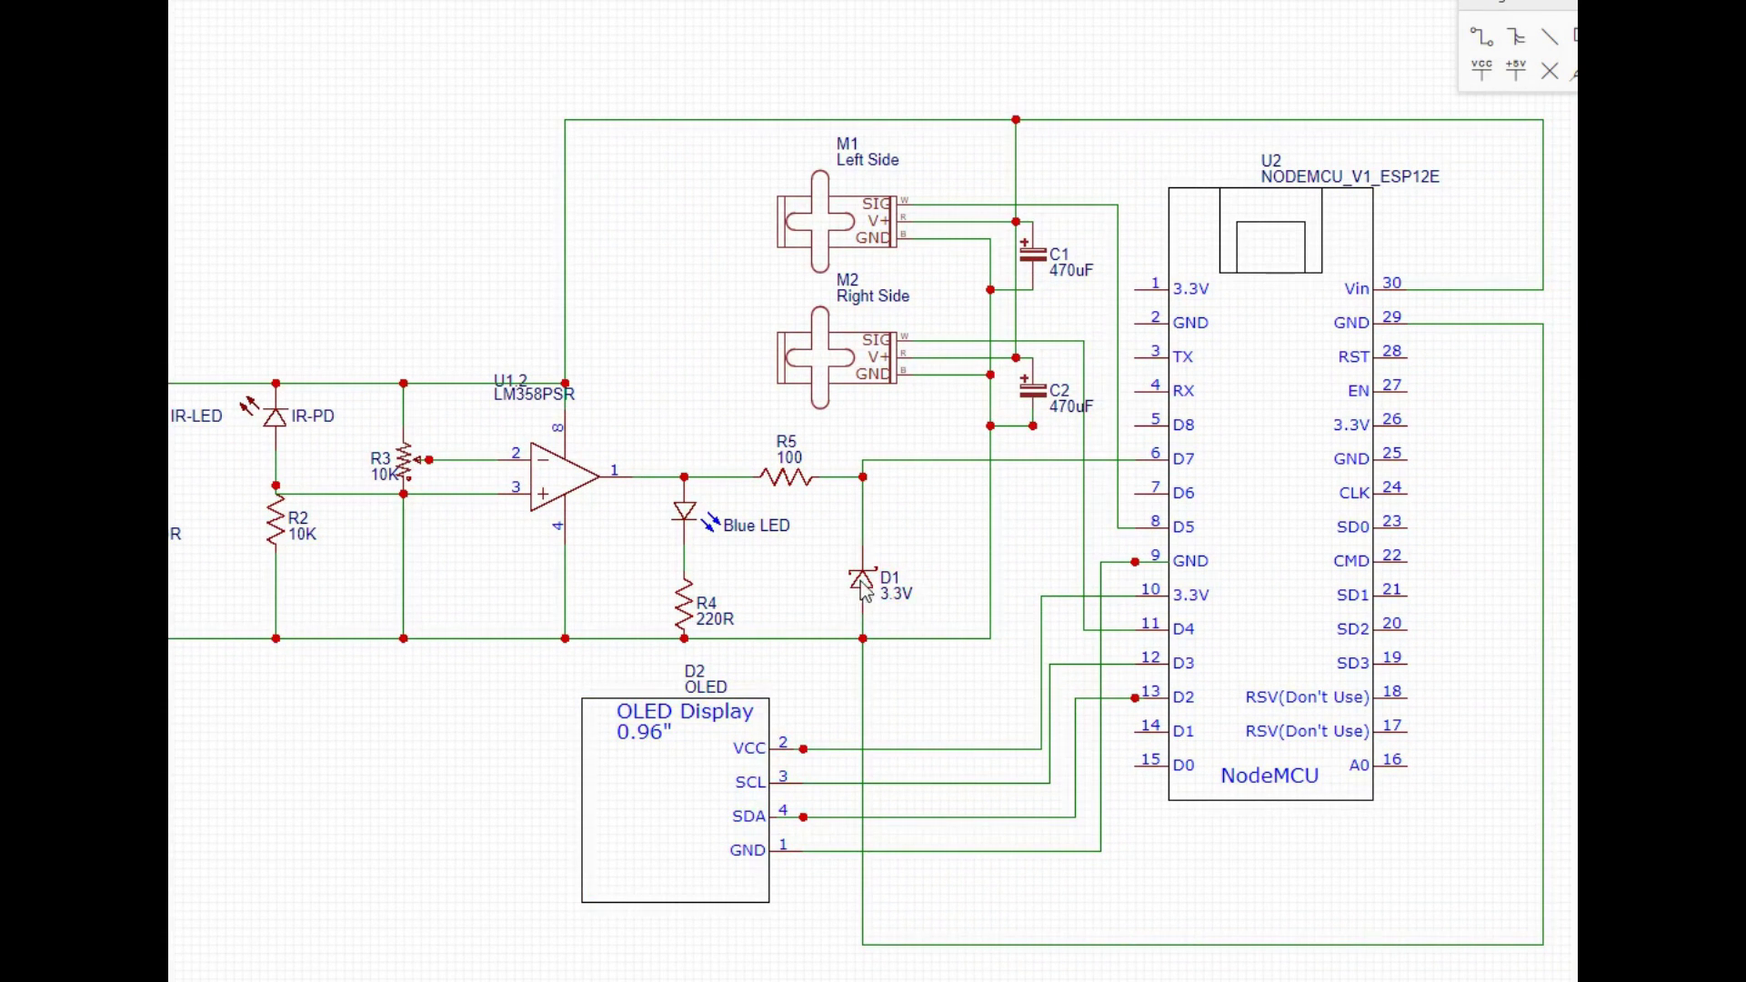
pyautogui.moveTo(944, 517); pyautogui.dragTo(895, 514)
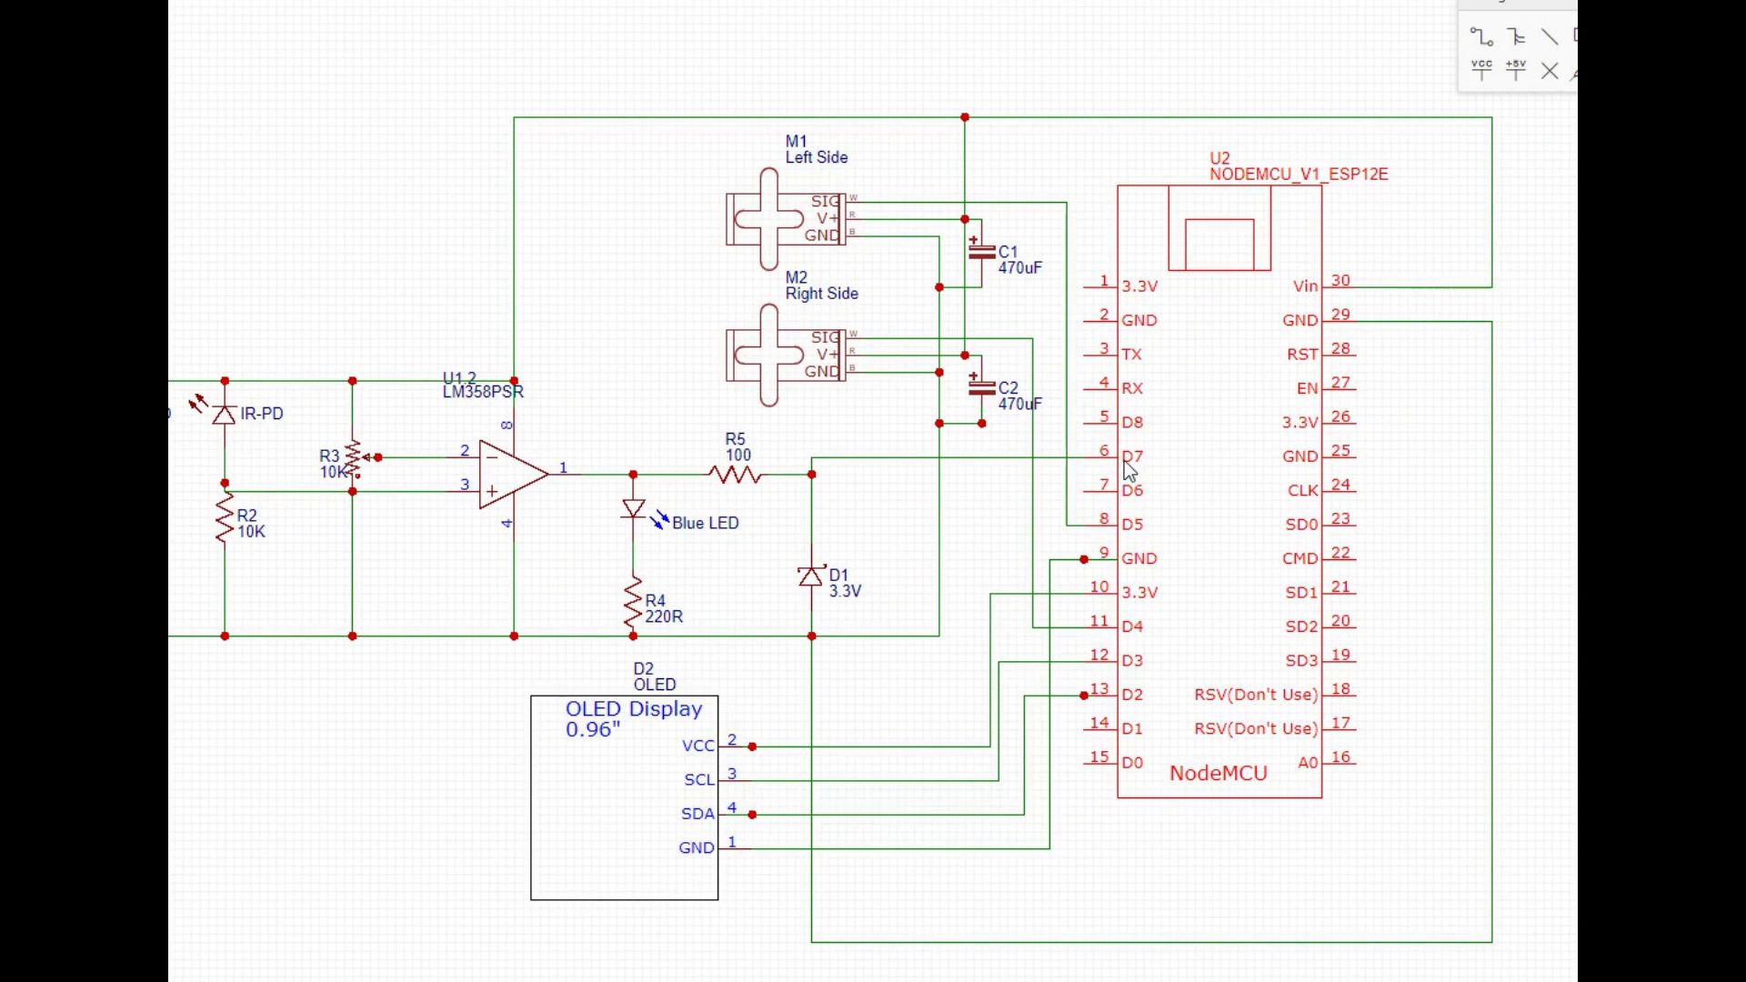
pyautogui.moveTo(899, 526); pyautogui.dragTo(911, 376)
pyautogui.moveTo(796, 797); pyautogui.dragTo(713, 898)
pyautogui.moveTo(816, 512); pyautogui.dragTo(777, 562)
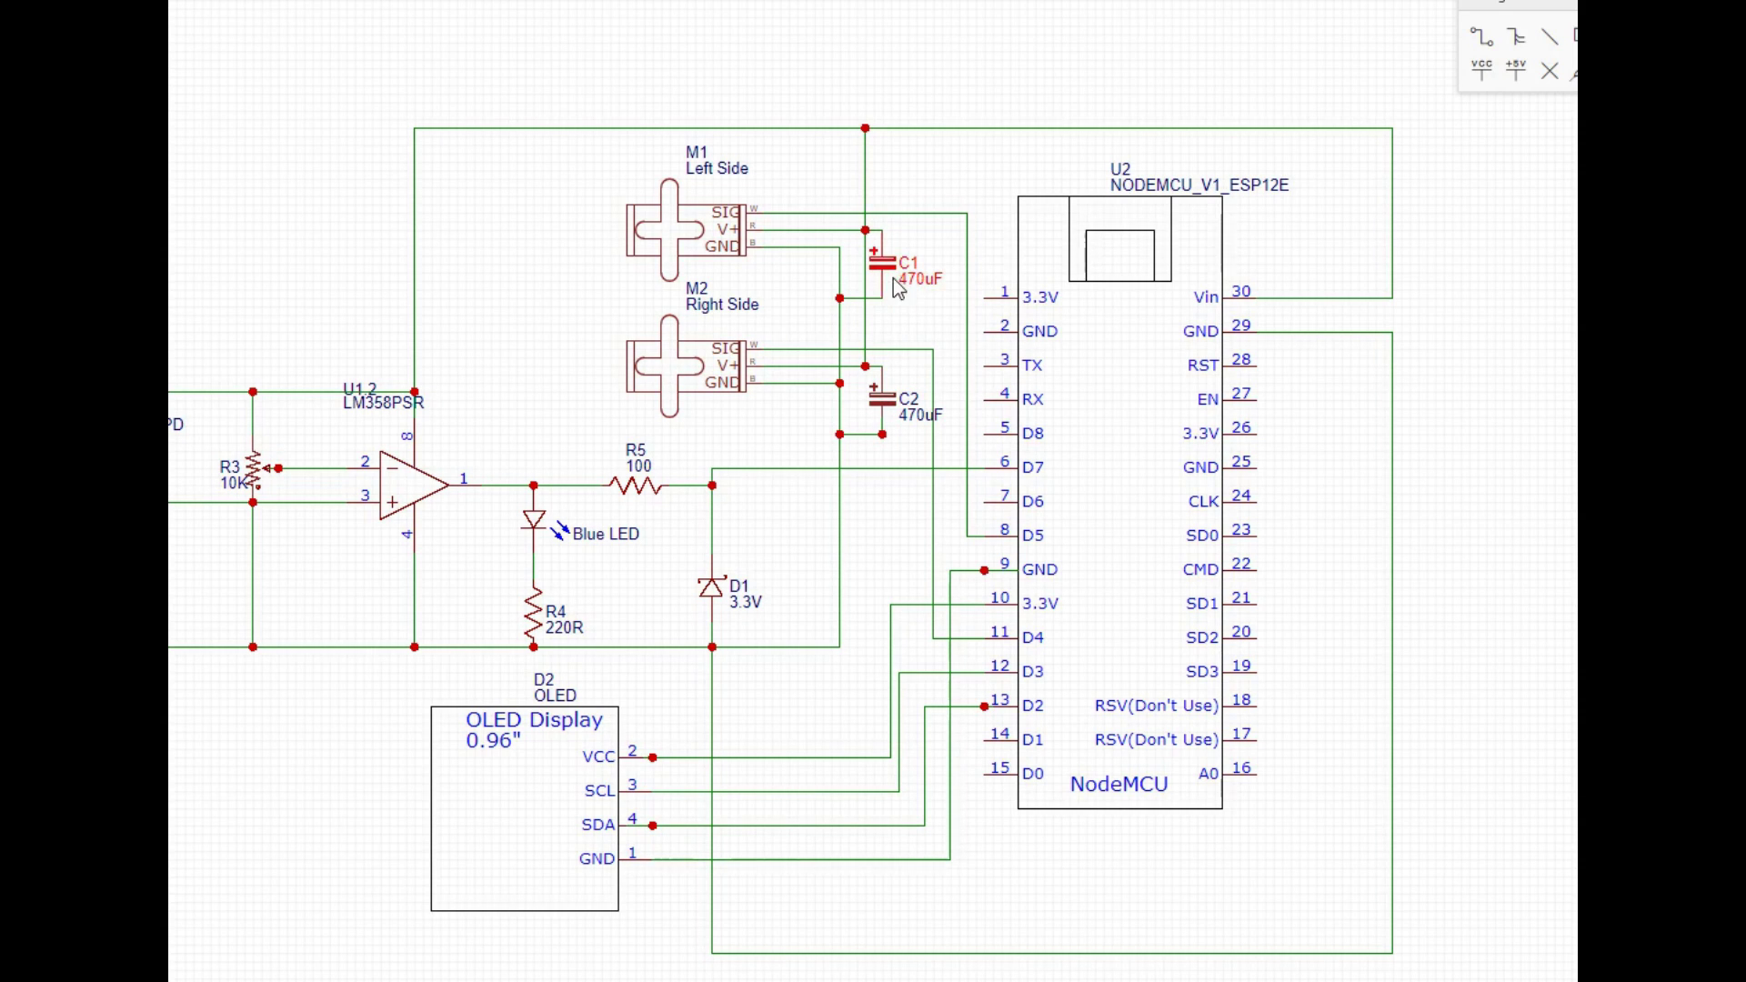
pyautogui.moveTo(951, 248); pyautogui.dragTo(778, 254)
pyautogui.moveTo(1195, 716); pyautogui.dragTo(1419, 676)
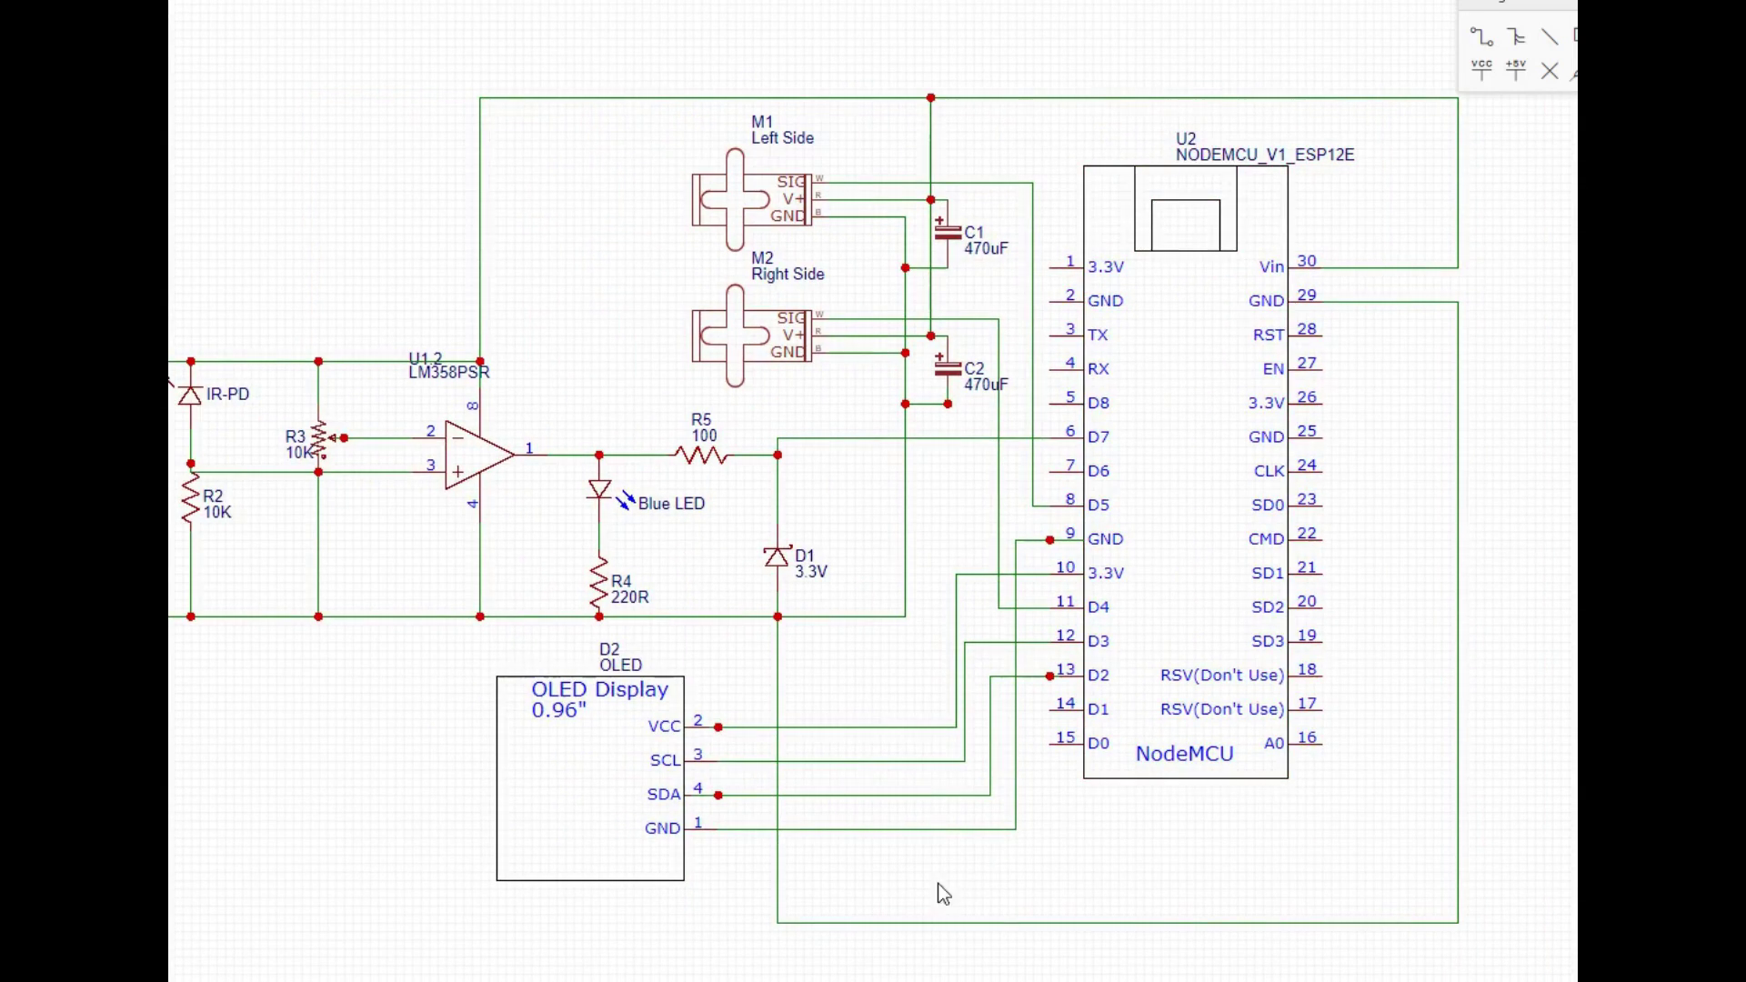
pyautogui.moveTo(911, 881); pyautogui.dragTo(1338, 882)
pyautogui.moveTo(643, 764); pyautogui.dragTo(670, 784)
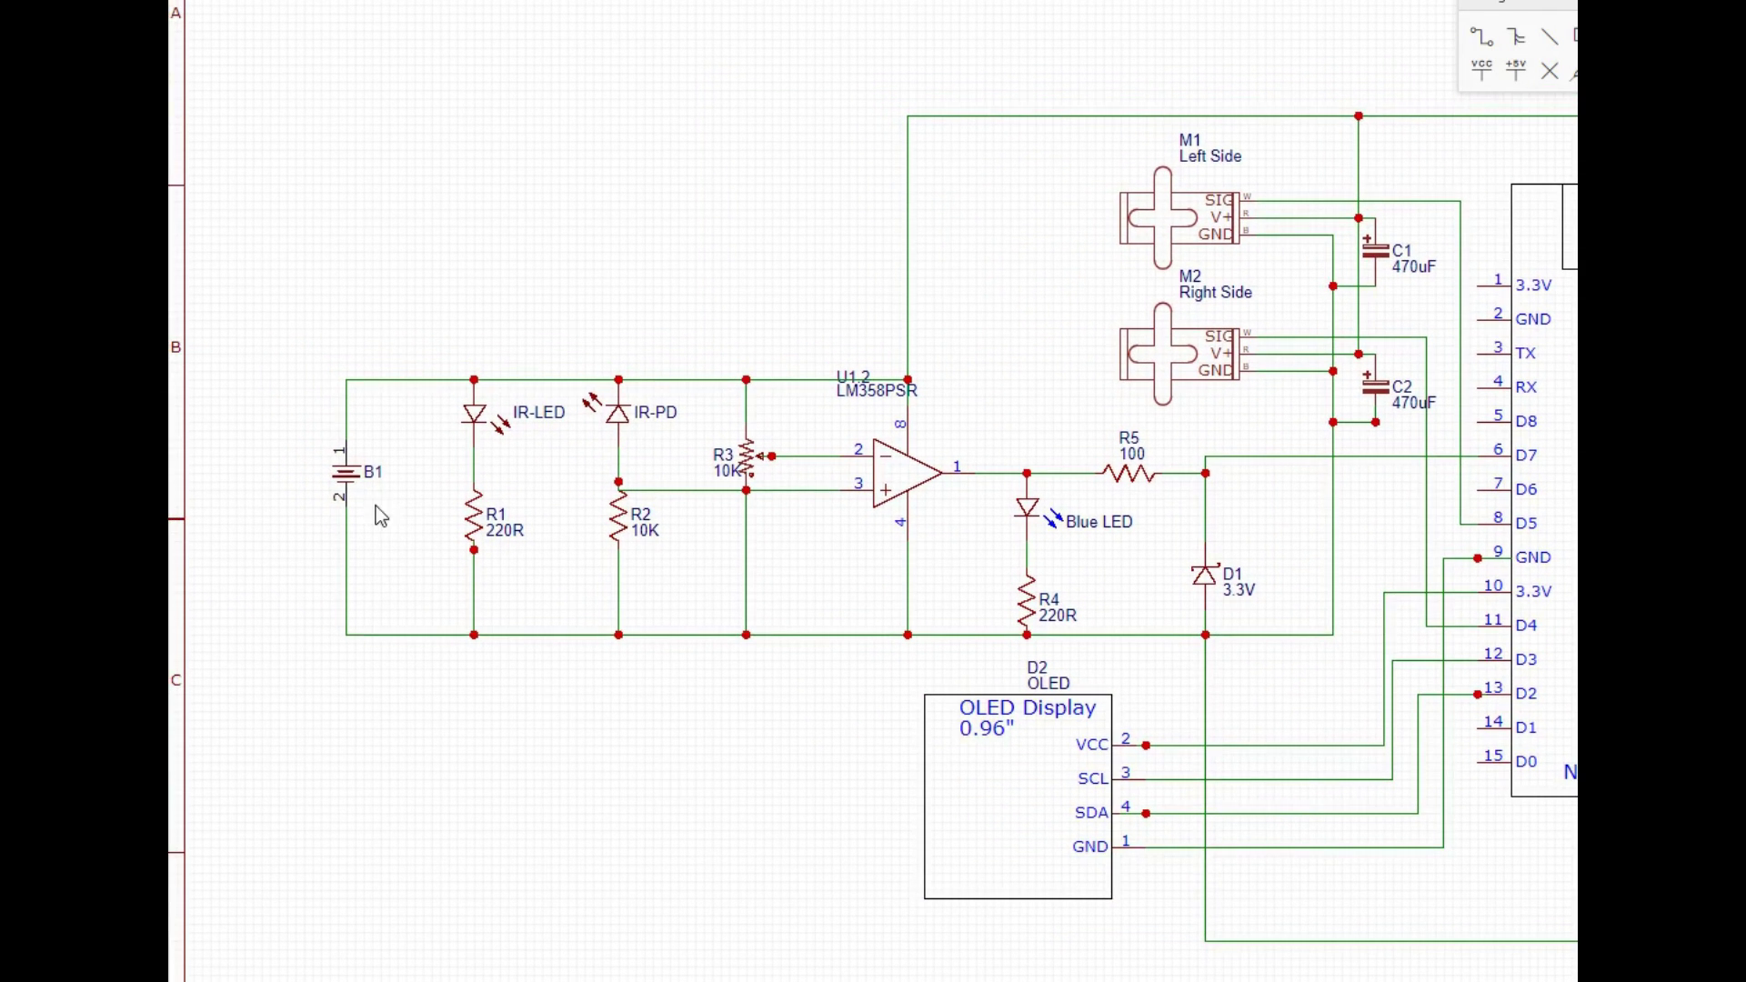
# - Edit the battery's B1 label text, entering '5V Power'
pyautogui.doubleClick(379, 474)
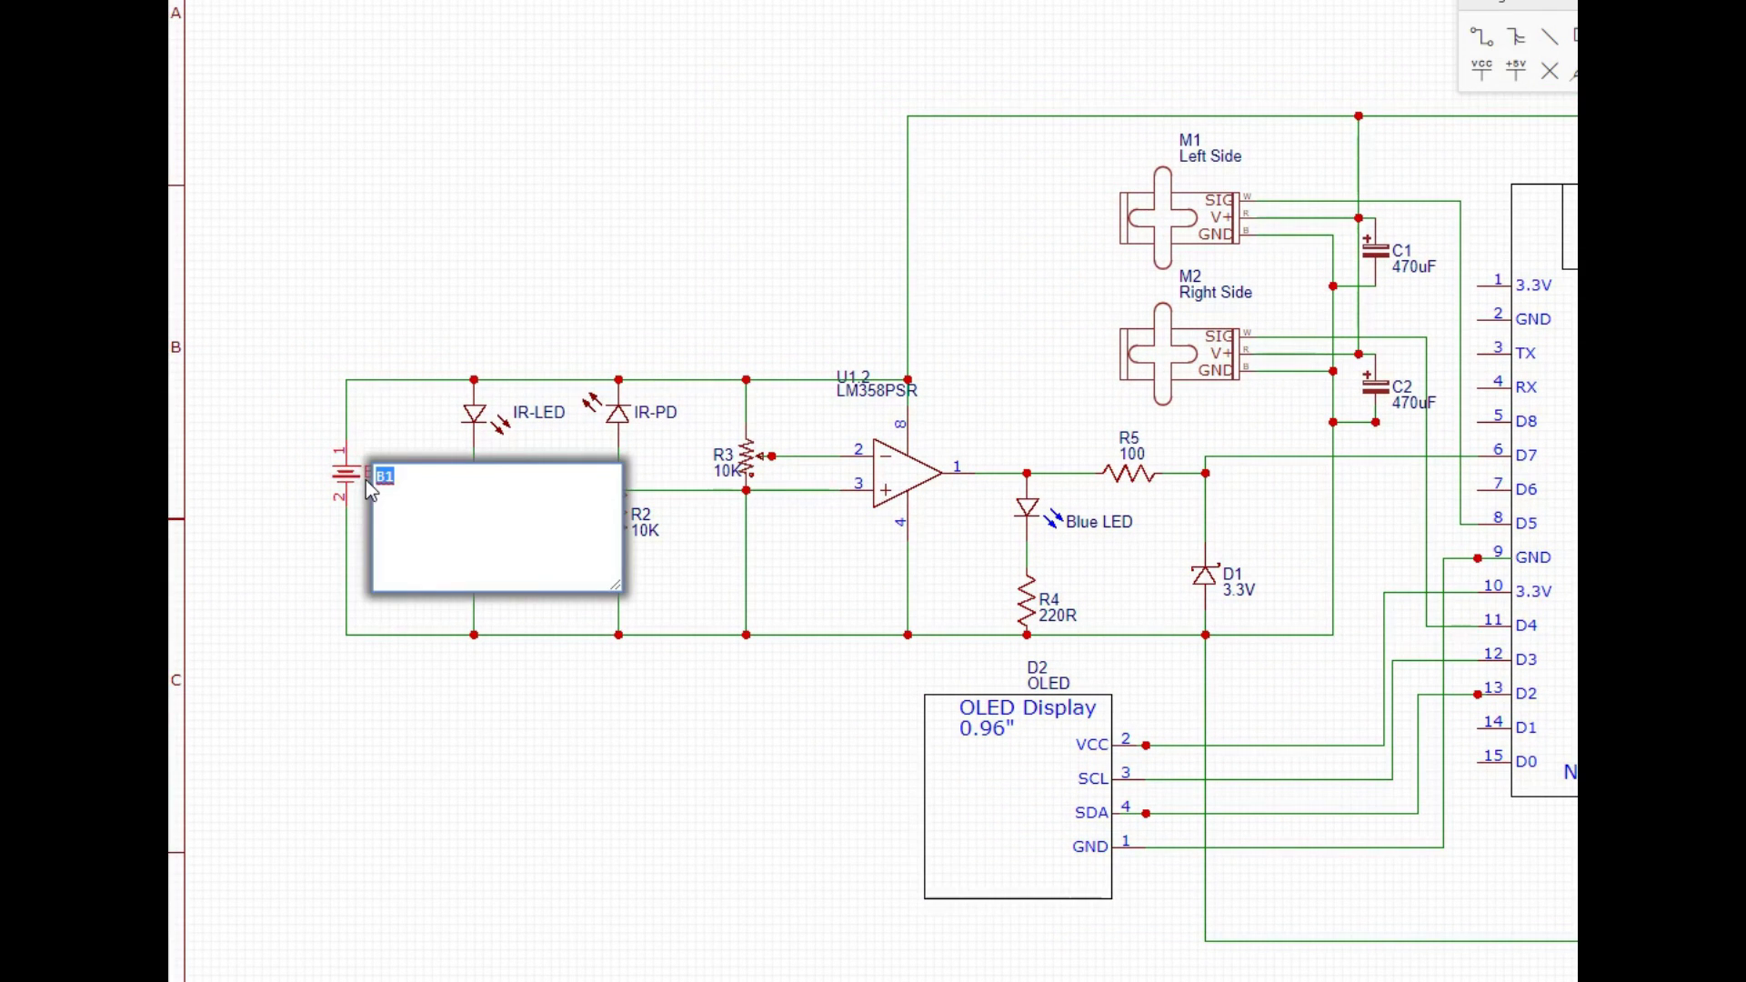
pyautogui.write('5V Power Supply')
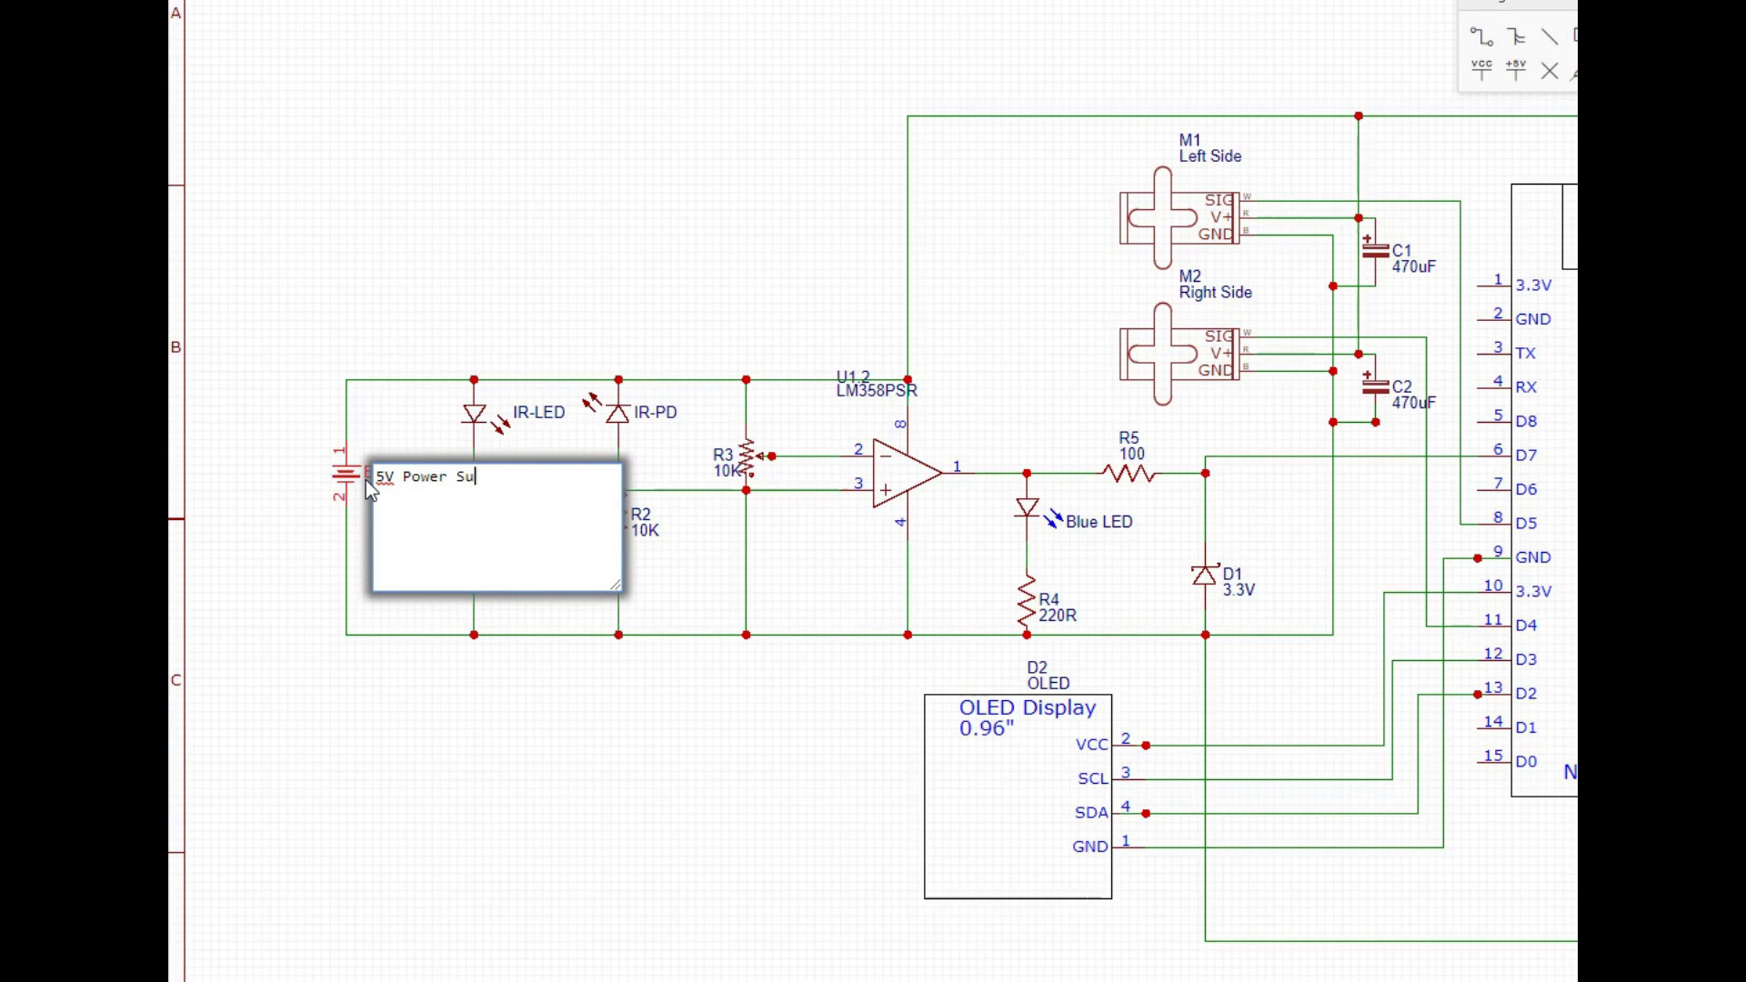